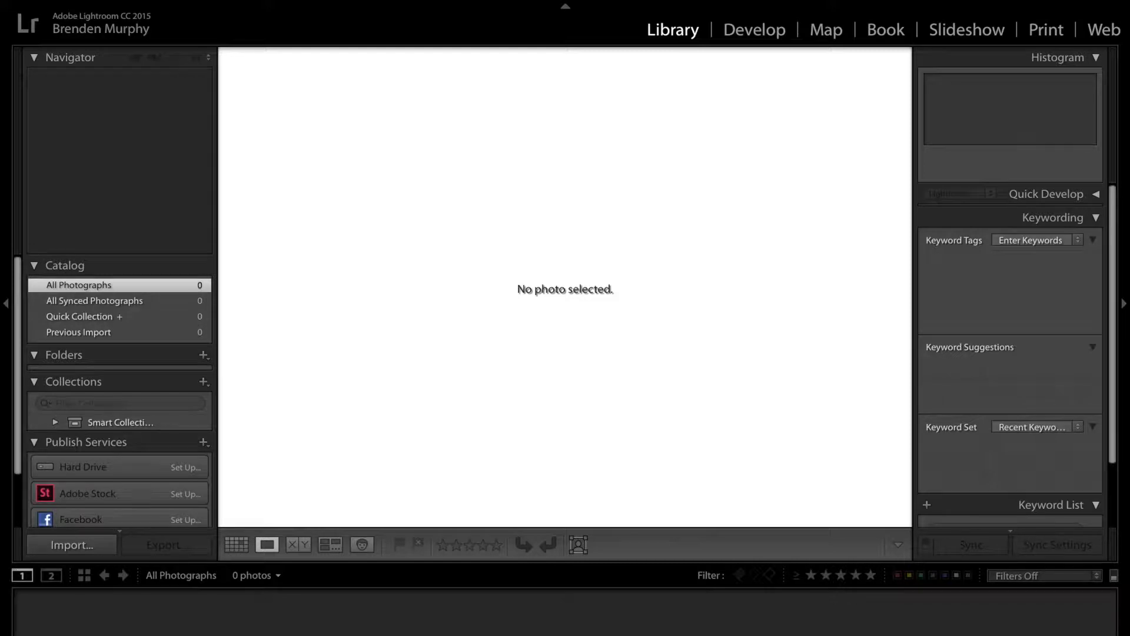
# Create a new catalog named "Workshop" in the Pictures folder
pyautogui.click(121, 0)
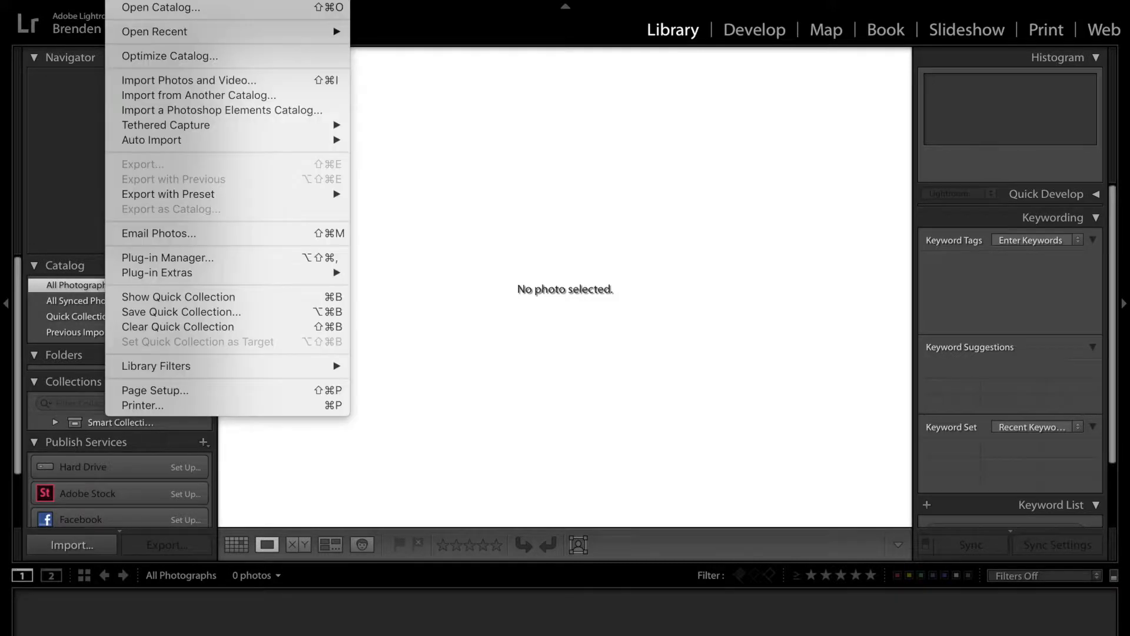
pyautogui.click(132, 0)
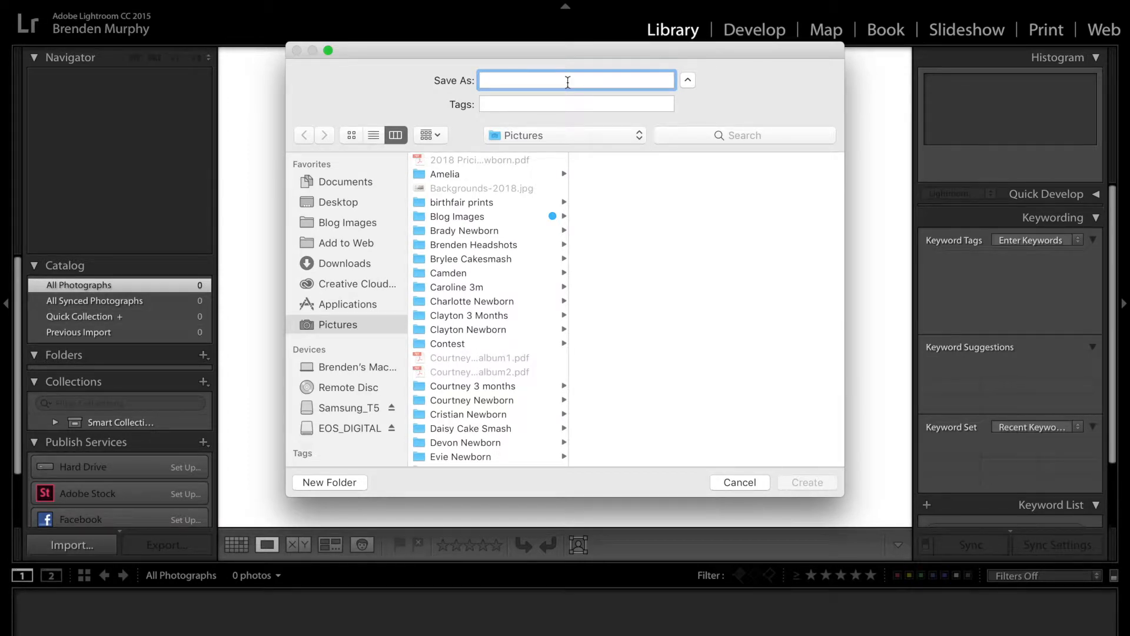
pyautogui.write('Wor')
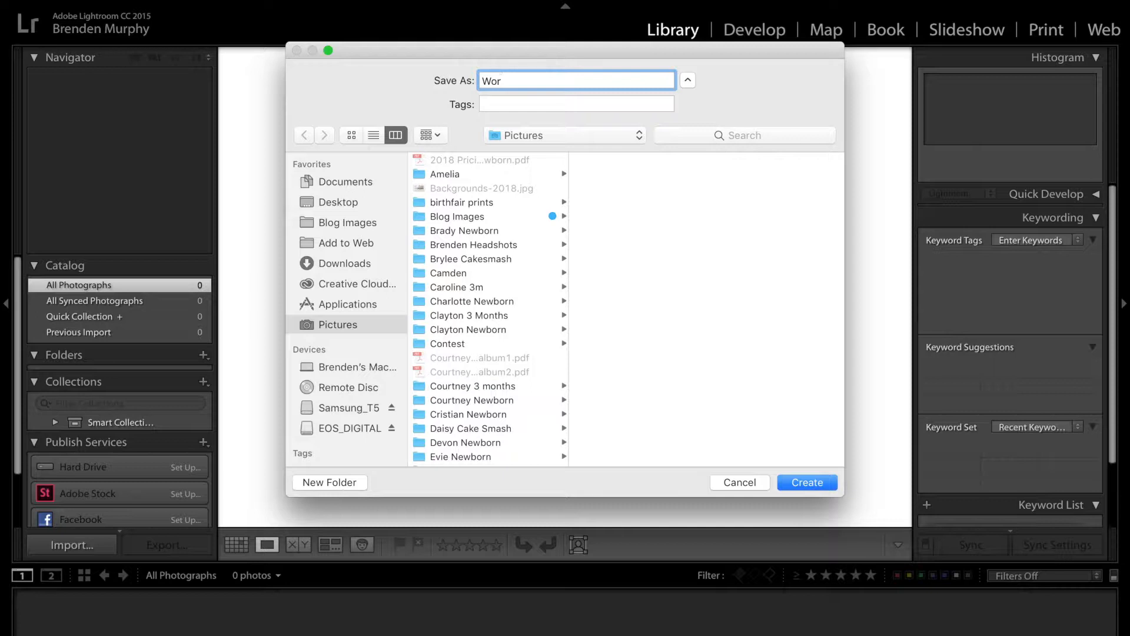
pyautogui.write('shop')
pyautogui.press('BackSpace')
pyautogui.press('BackSpace')
pyautogui.press('BackSpace')
pyautogui.press('BackSpace')
pyautogui.write('kshop')
pyautogui.click(819, 486)
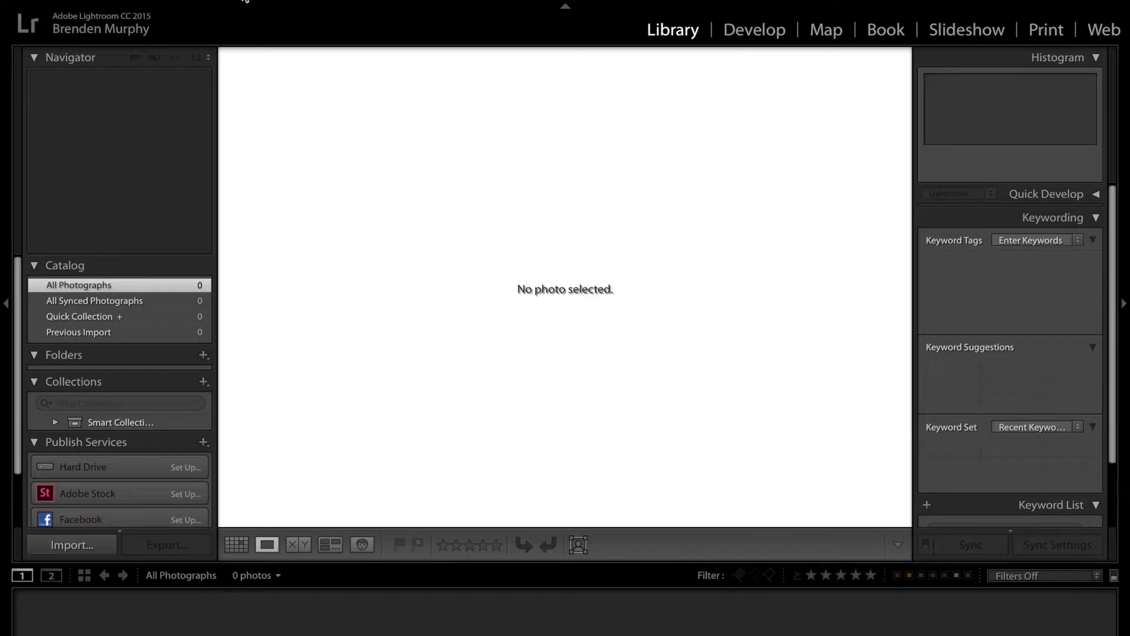
# Start a photo import with the DCIM folder on EOS_DIGITAL as the source
pyautogui.click(121, 1)
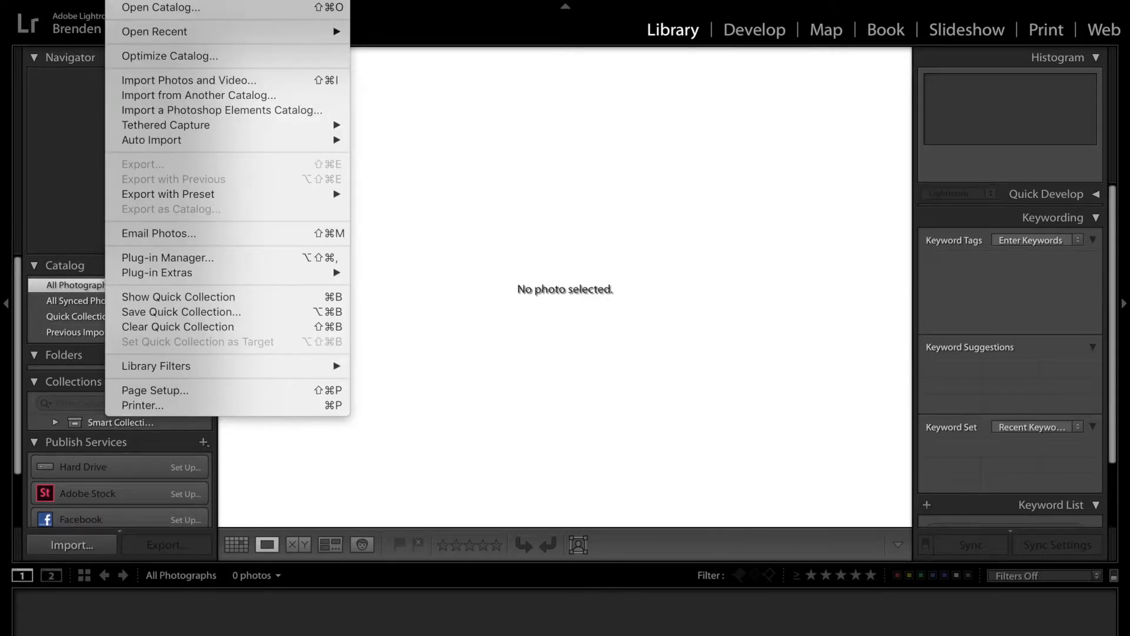
pyautogui.click(148, 84)
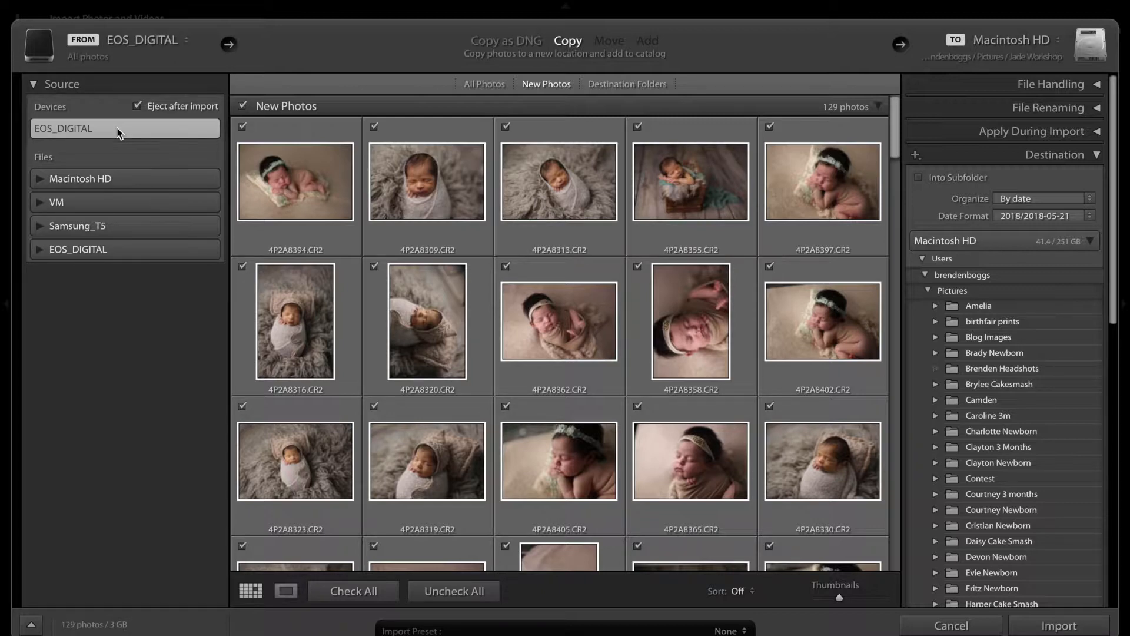
pyautogui.click(70, 248)
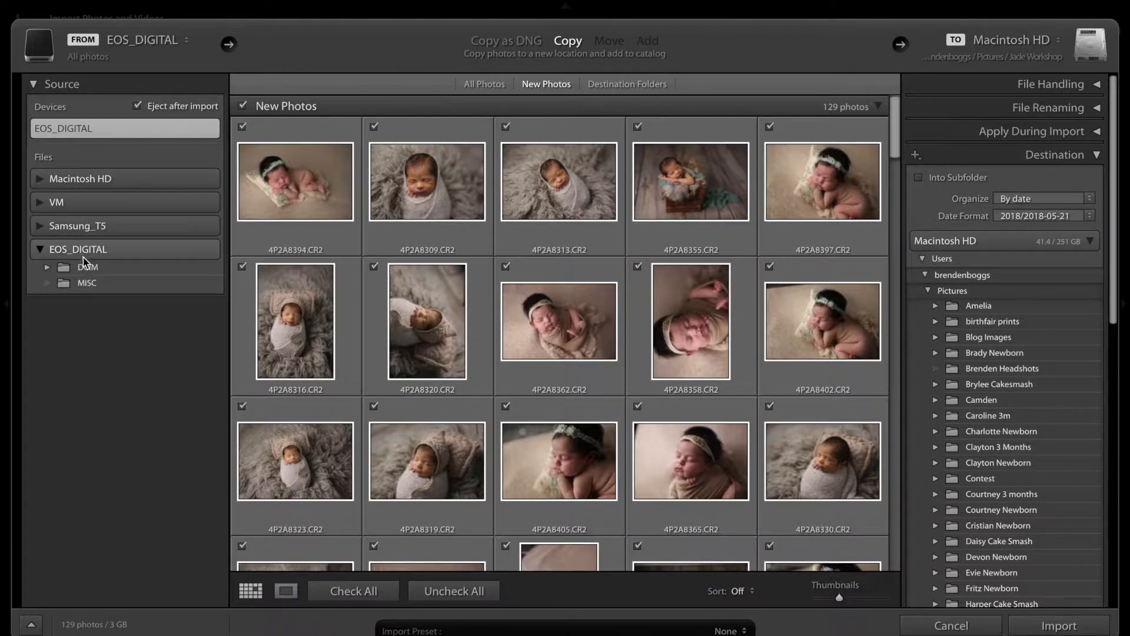
pyautogui.click(85, 265)
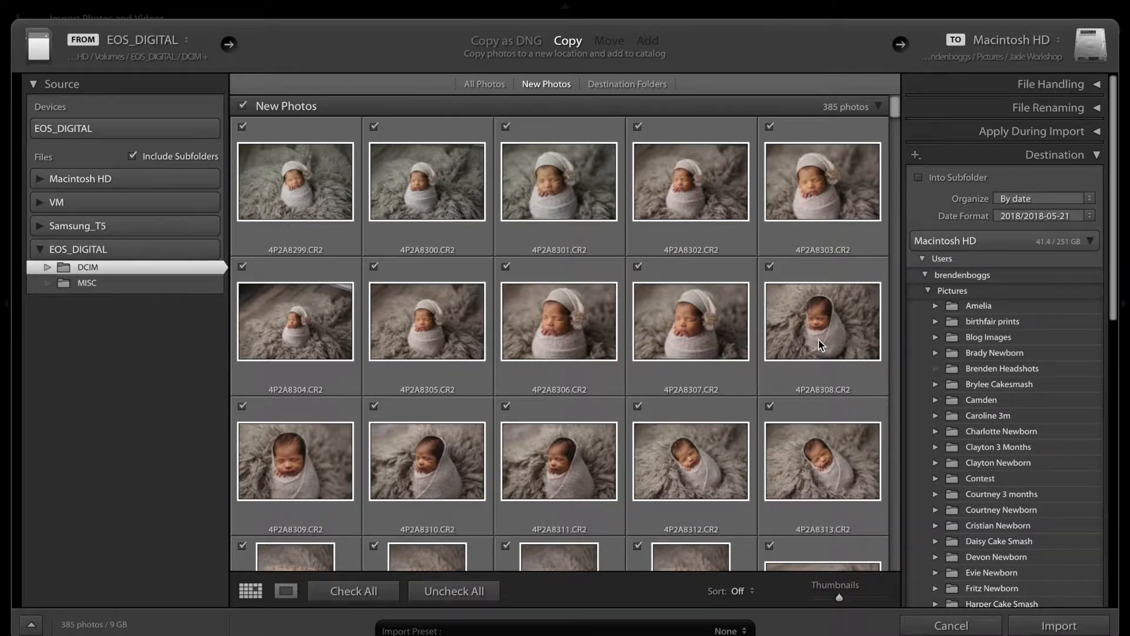
# Exclude the first three photos, 4P2A8299 to 4P2A8301, from the import and include them again
pyautogui.click(291, 172)
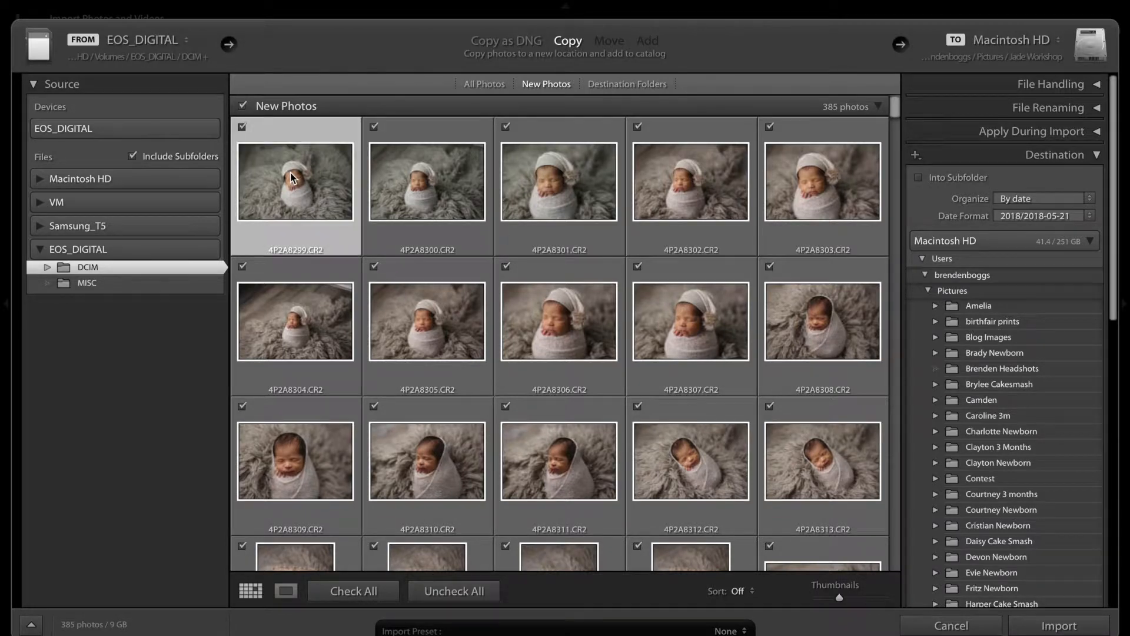
pyautogui.keyDown('shift'); pyautogui.click(545, 200); pyautogui.keyUp('shift')
pyautogui.click(506, 126)
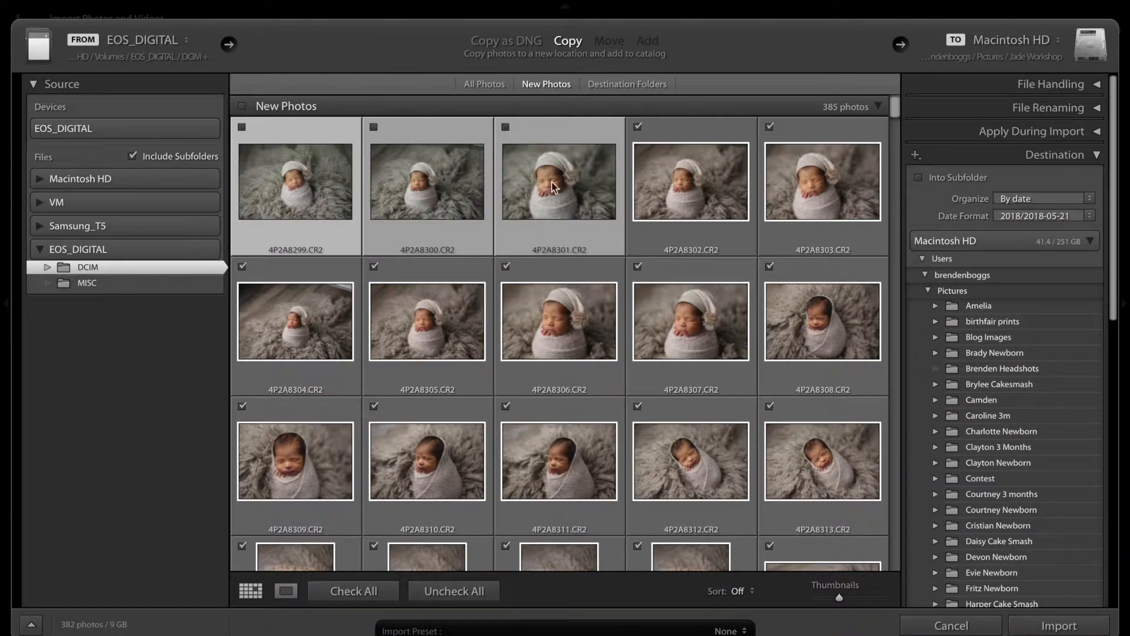
pyautogui.click(579, 222)
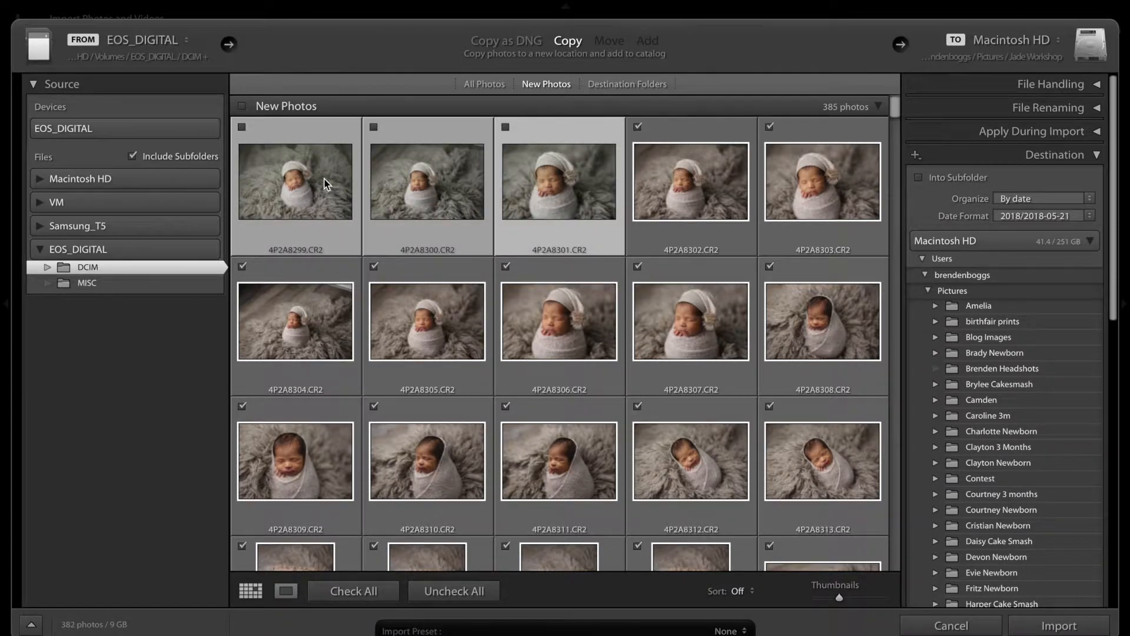
pyautogui.click(242, 128)
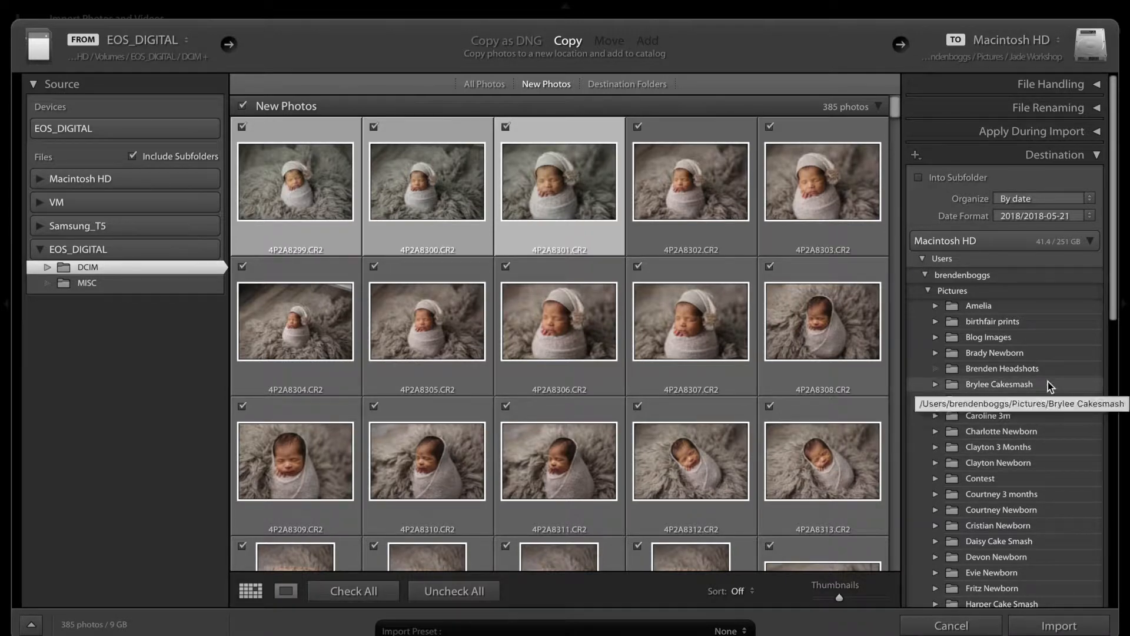
# Set the Workshop folder inside Pictures as the import destination and import the checked photos
pyautogui.scroll(-5, 1048, 384)
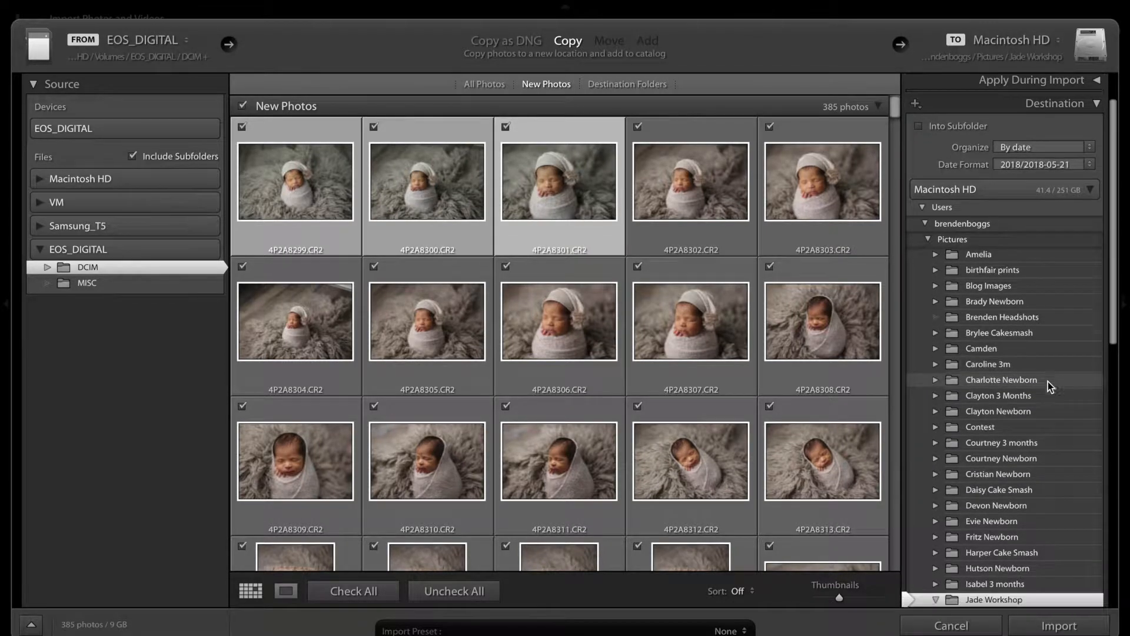
pyautogui.scroll(-4, 1048, 381)
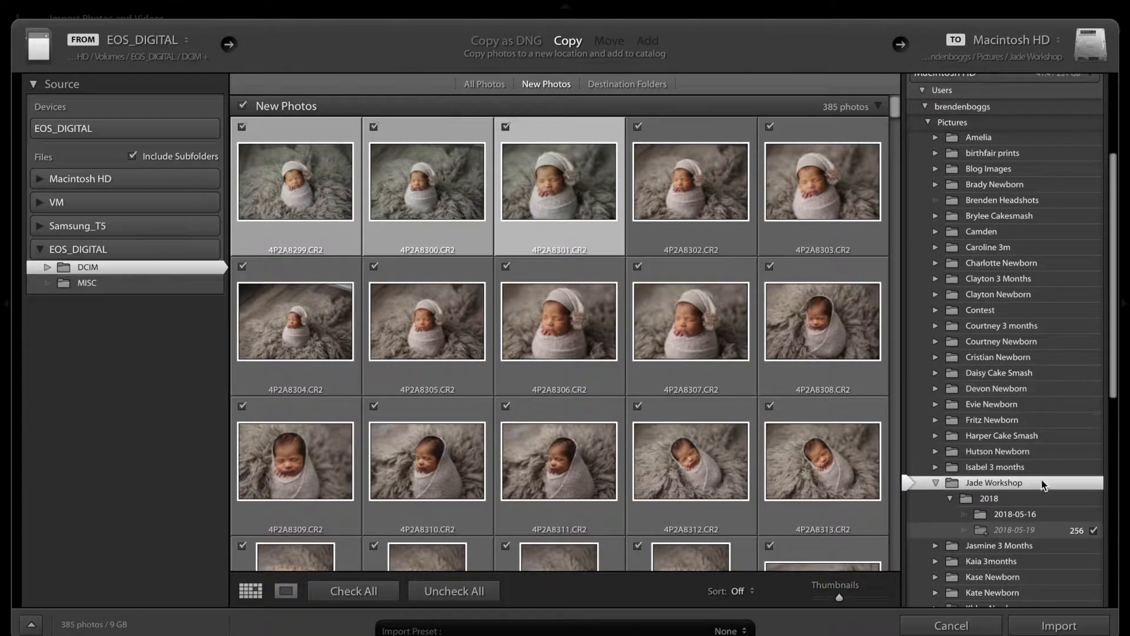
pyautogui.scroll(-3, 1041, 479)
pyautogui.scroll(-6, 1041, 480)
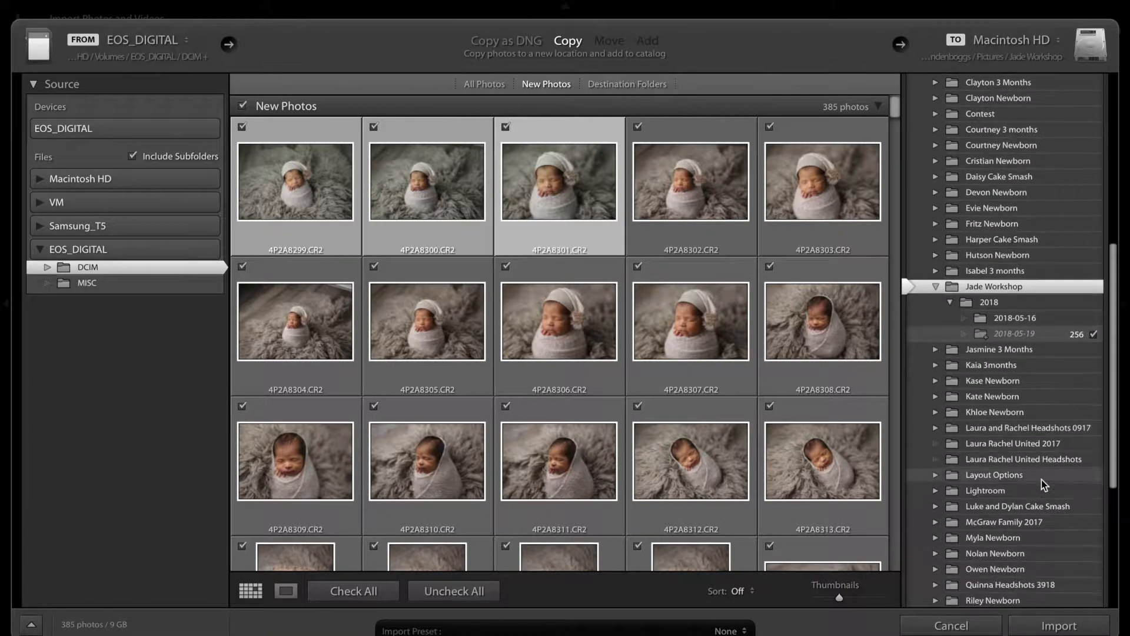
pyautogui.scroll(-7, 1041, 484)
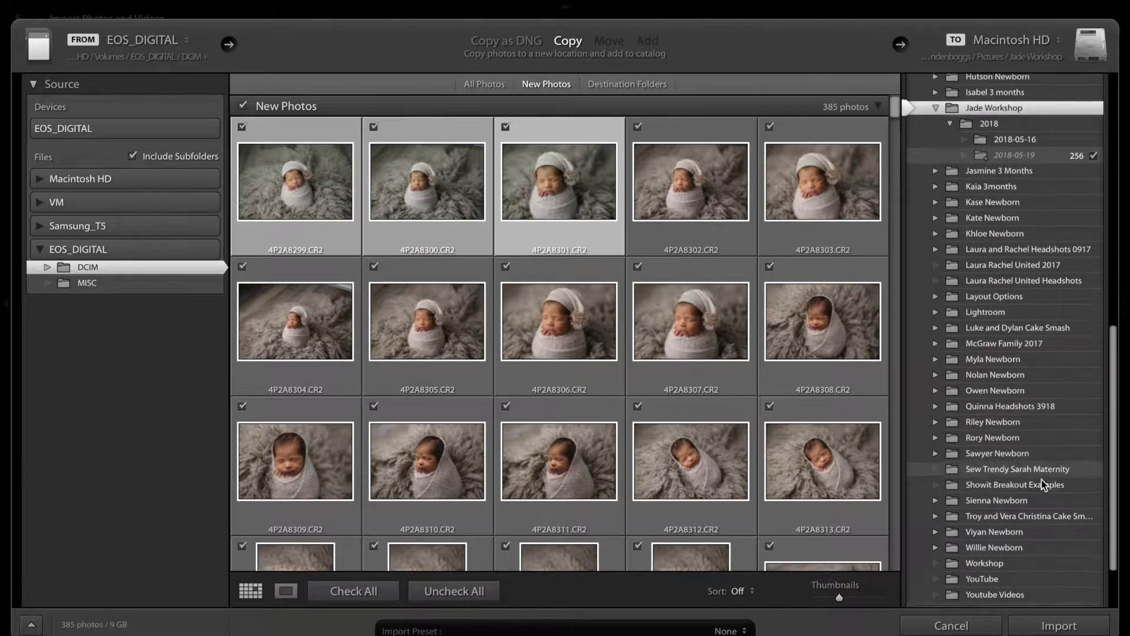
pyautogui.click(989, 522)
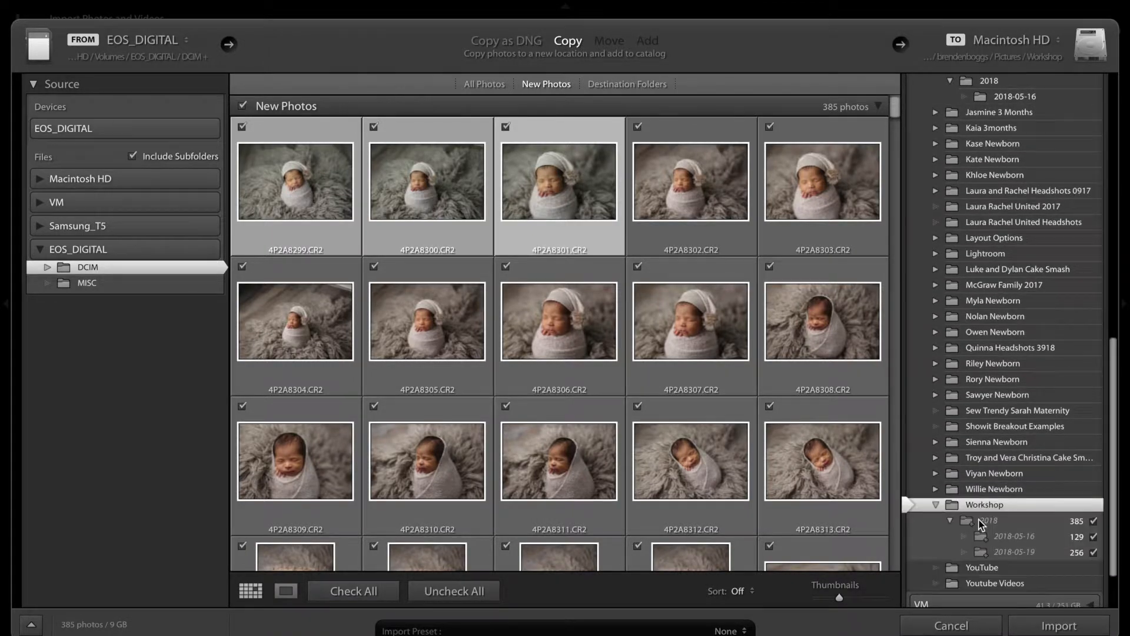
pyautogui.click(1059, 626)
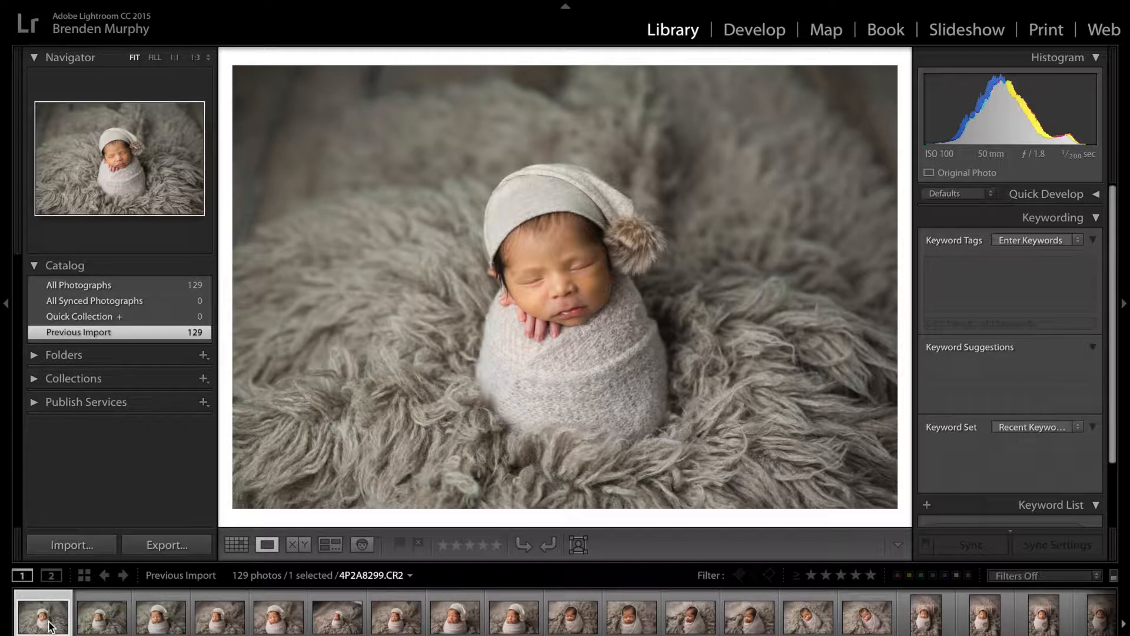
# Go through the first imported photos and flag 4P2A8304.CR2 as a pick
pyautogui.click(106, 631)
pyautogui.press('Right')
pyautogui.press('Right')
pyautogui.press('Right')
pyautogui.press('Right')
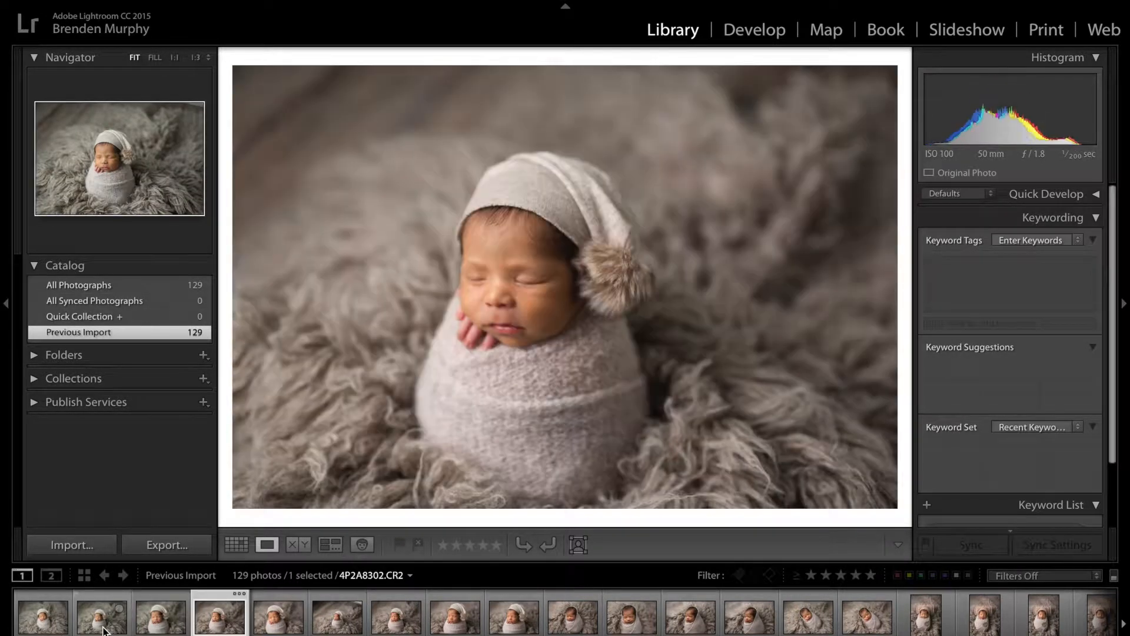
pyautogui.press('Right')
pyautogui.press('Left')
pyautogui.press('Right')
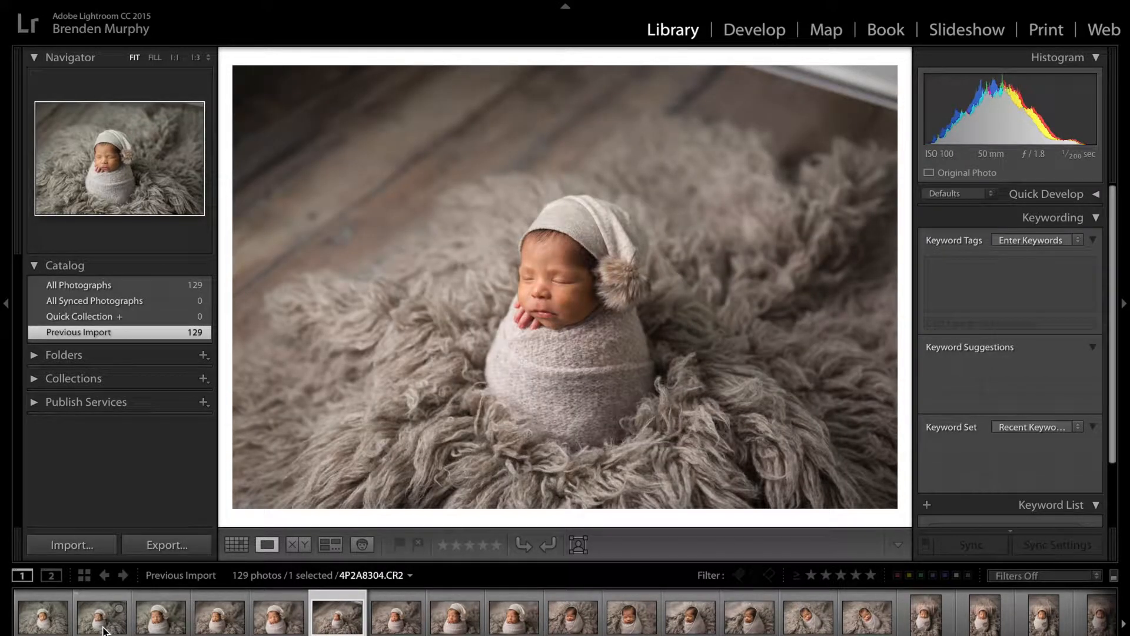
pyautogui.press('p')
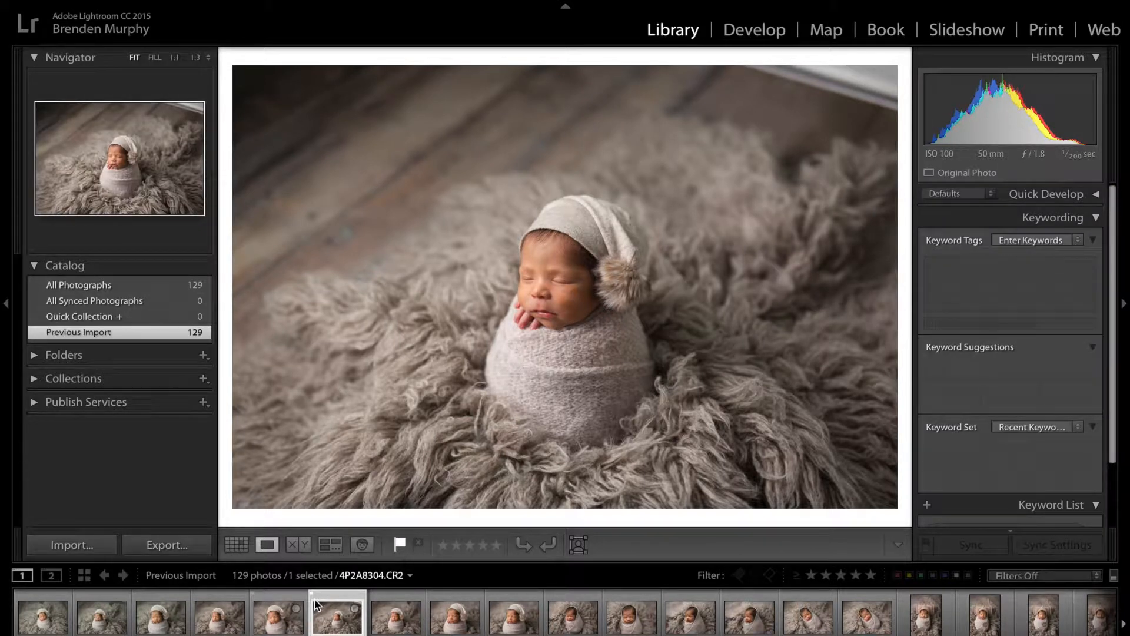
# Flag photos 4P2A8306, 4P2A8307, 4P2A8309 and 4P2A8311 as picks
pyautogui.press('Right')
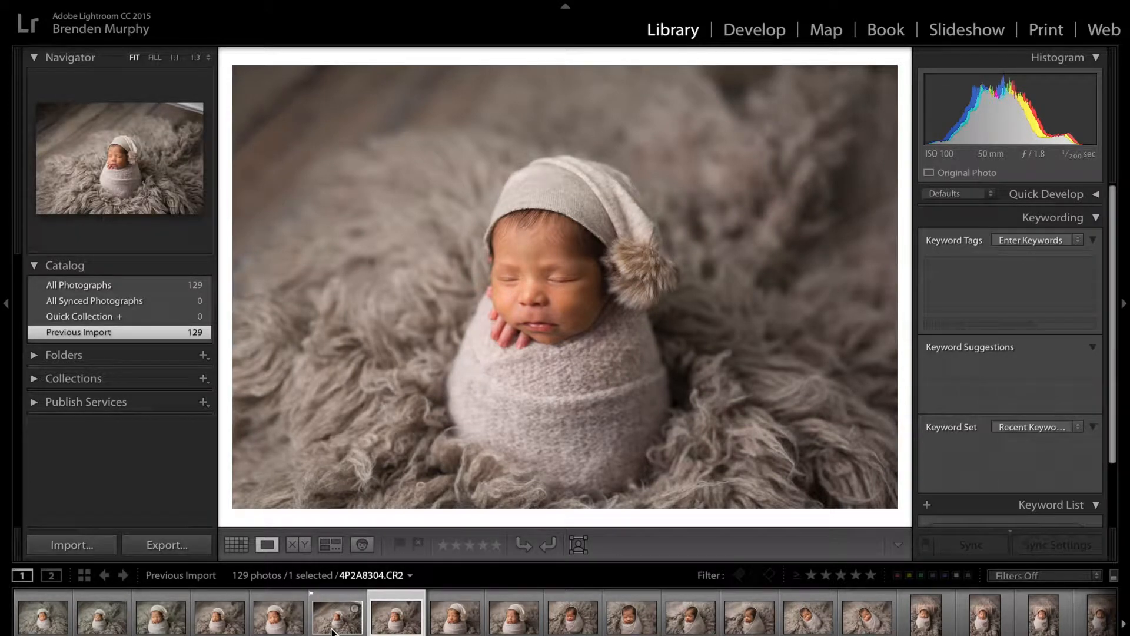
pyautogui.press('Right')
pyautogui.press('p')
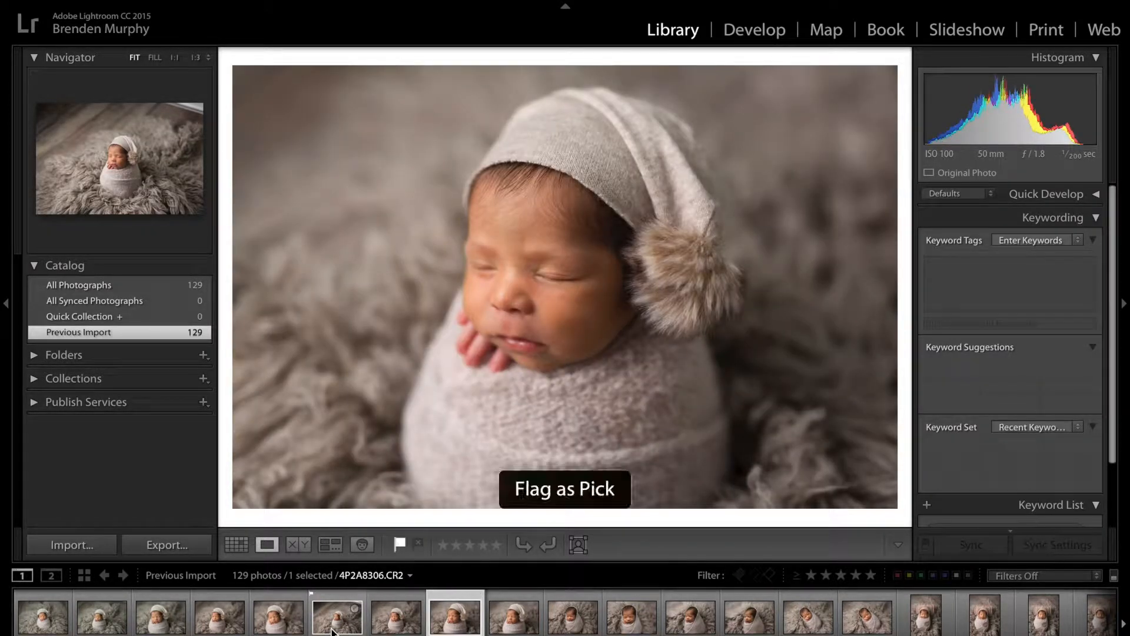
pyautogui.press('p')
pyautogui.press('Right')
pyautogui.press('p')
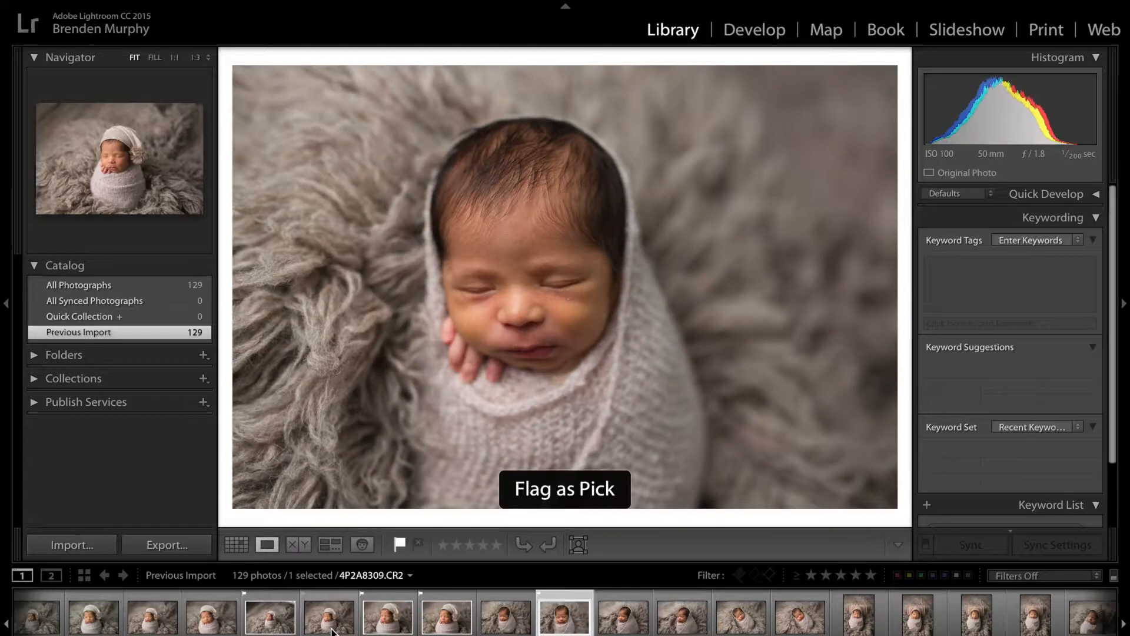
pyautogui.press('Right')
pyautogui.press('p')
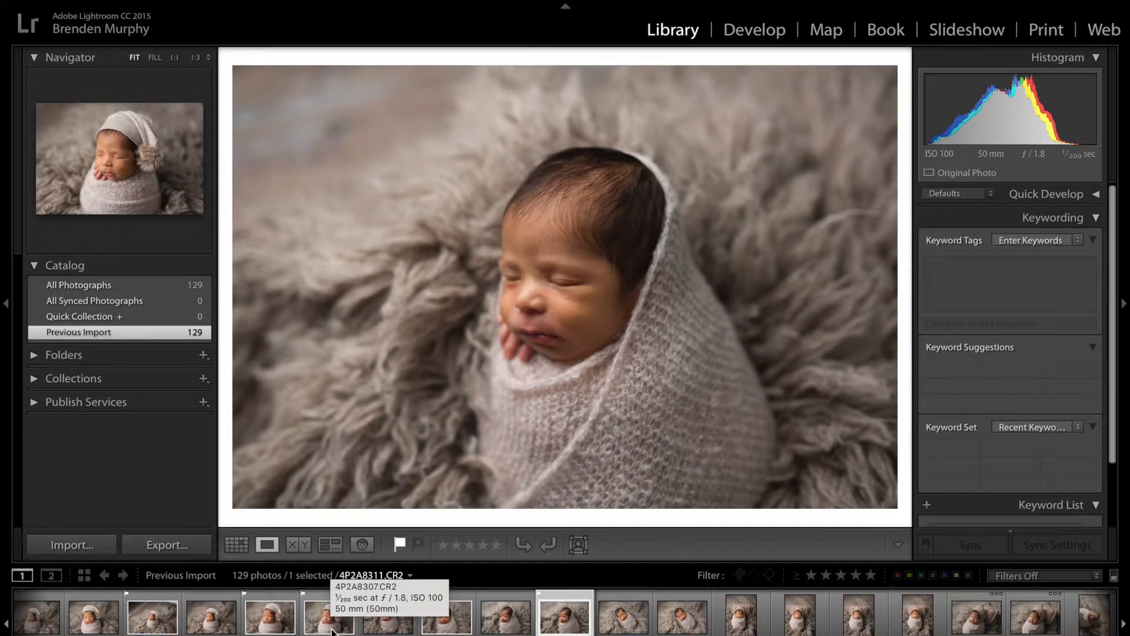
# Flag a photo of the baby in the wooden crate and the headband photo 4P2A8357.CR2 as picks
pyautogui.hscroll(20, 647, 616)
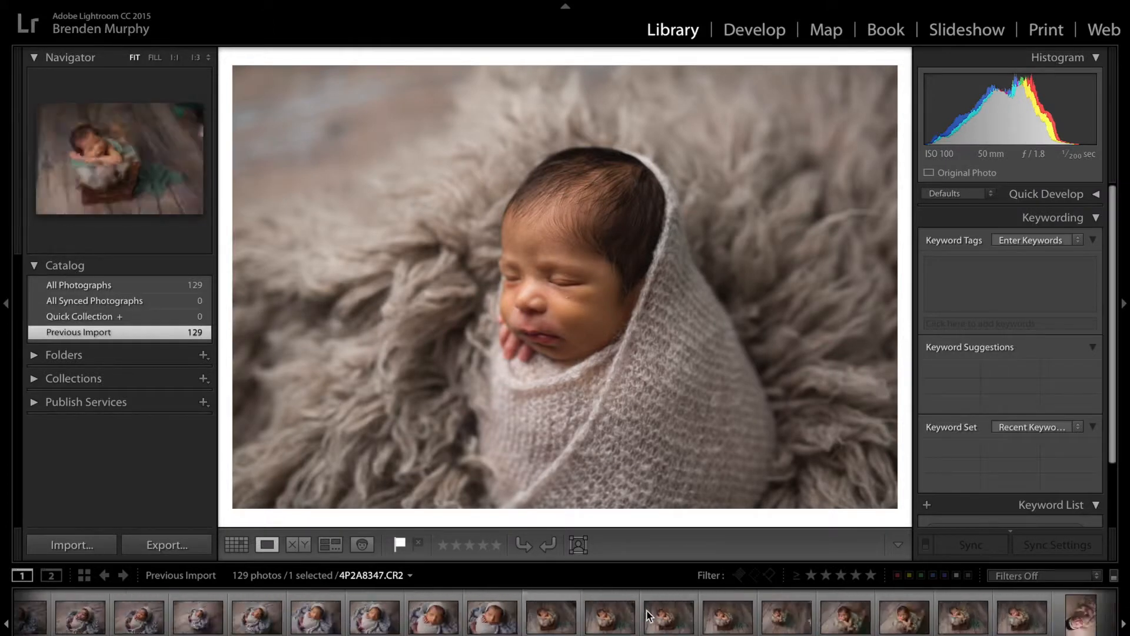
pyautogui.hscroll(5, 647, 616)
pyautogui.click(556, 624)
pyautogui.press('p')
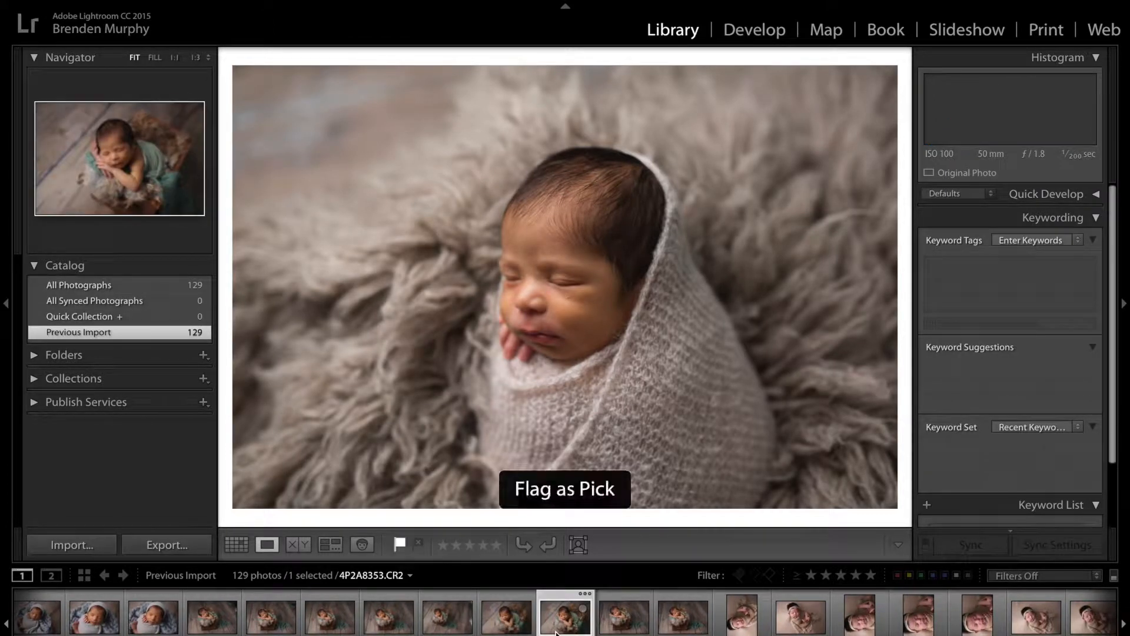
pyautogui.click(781, 629)
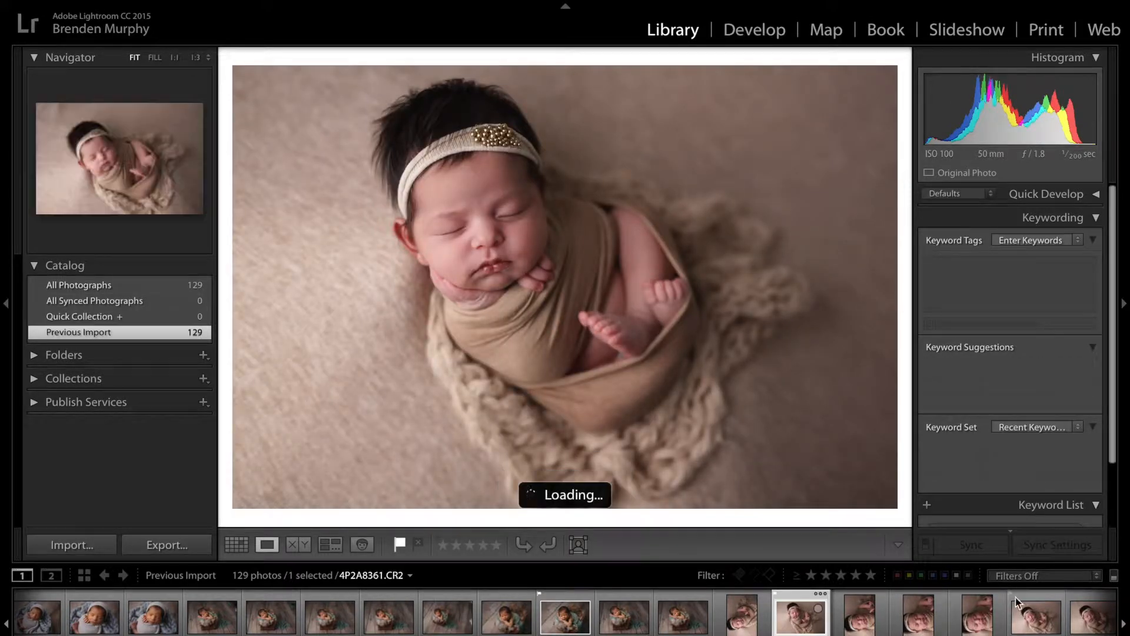
# Filter the filmstrip to flagged photos and review the picks from the first to the last
pyautogui.click(1041, 574)
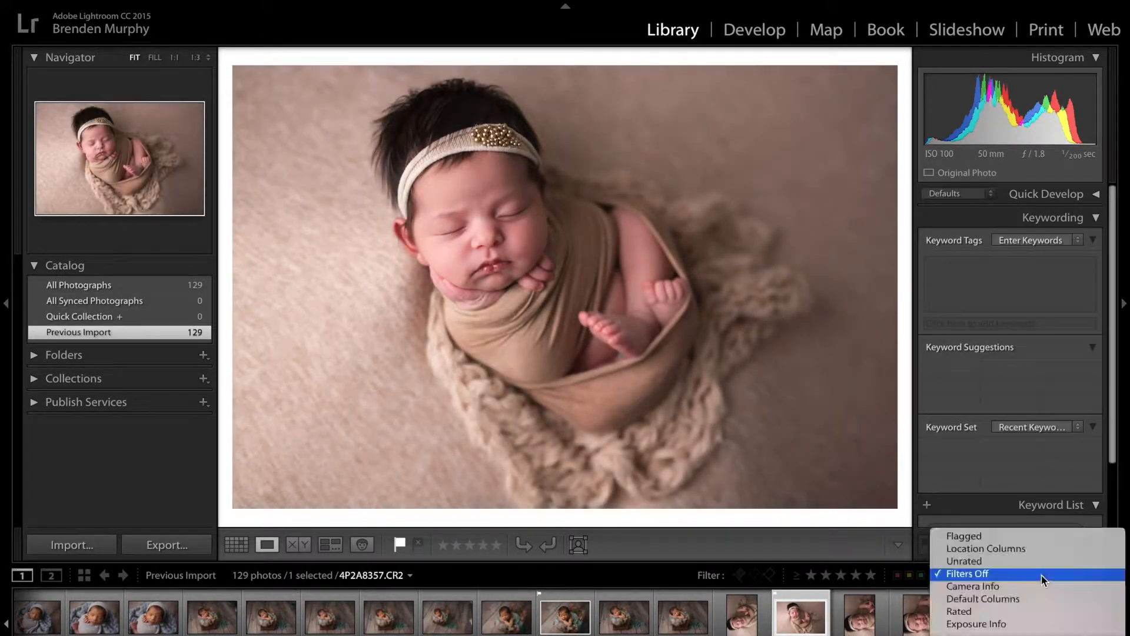
pyautogui.click(1010, 537)
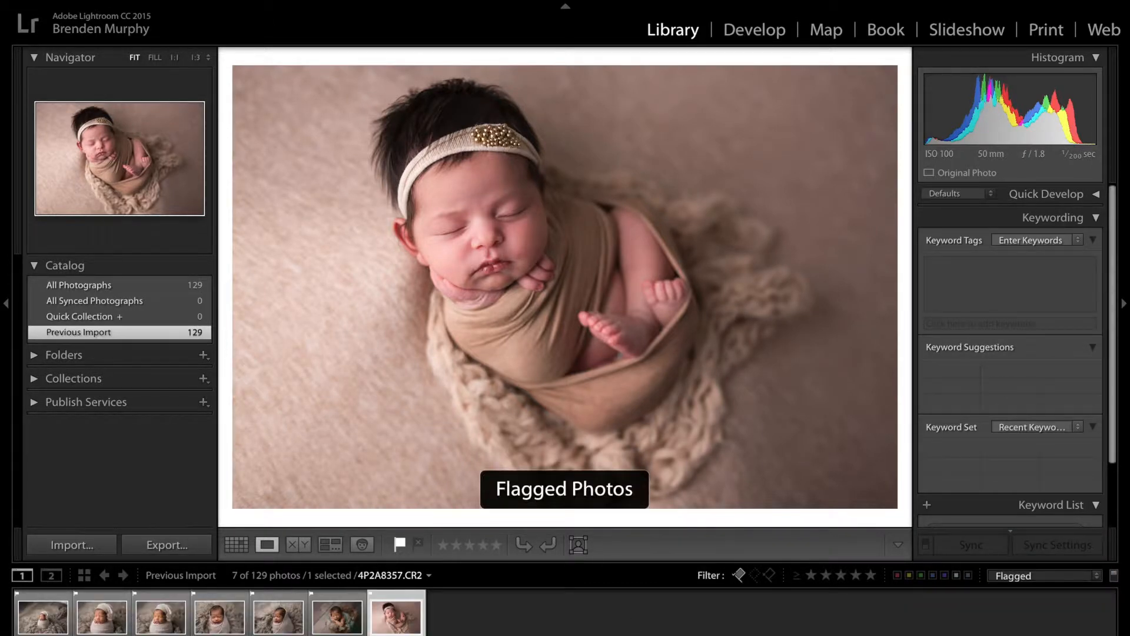
pyautogui.click(33, 627)
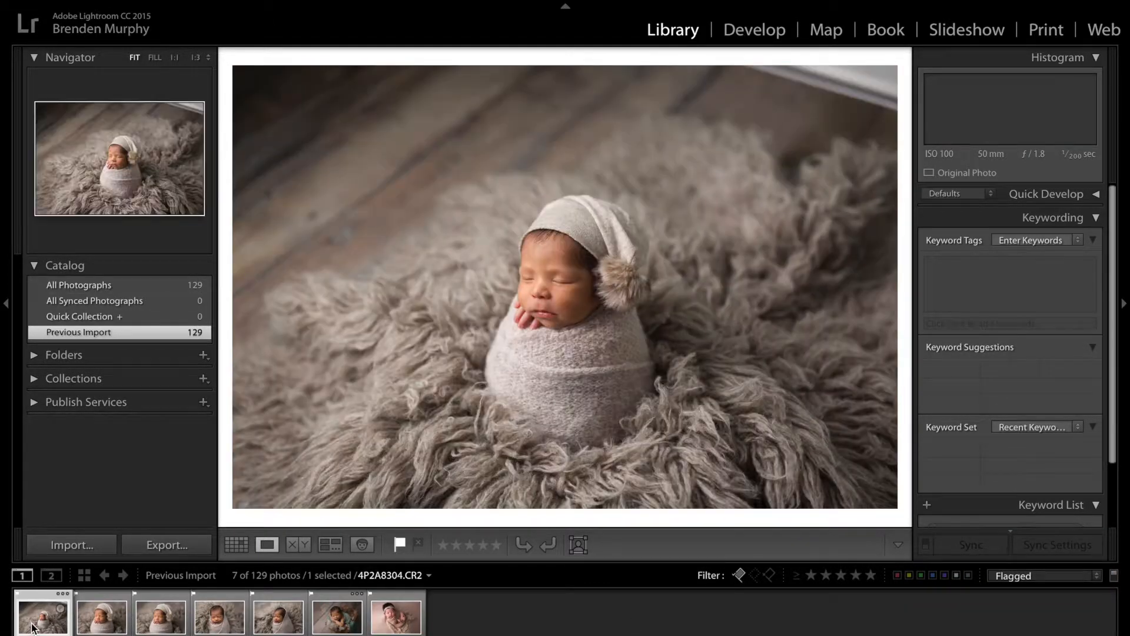
pyautogui.press('Right')
pyautogui.press('Right')
pyautogui.press('Right')
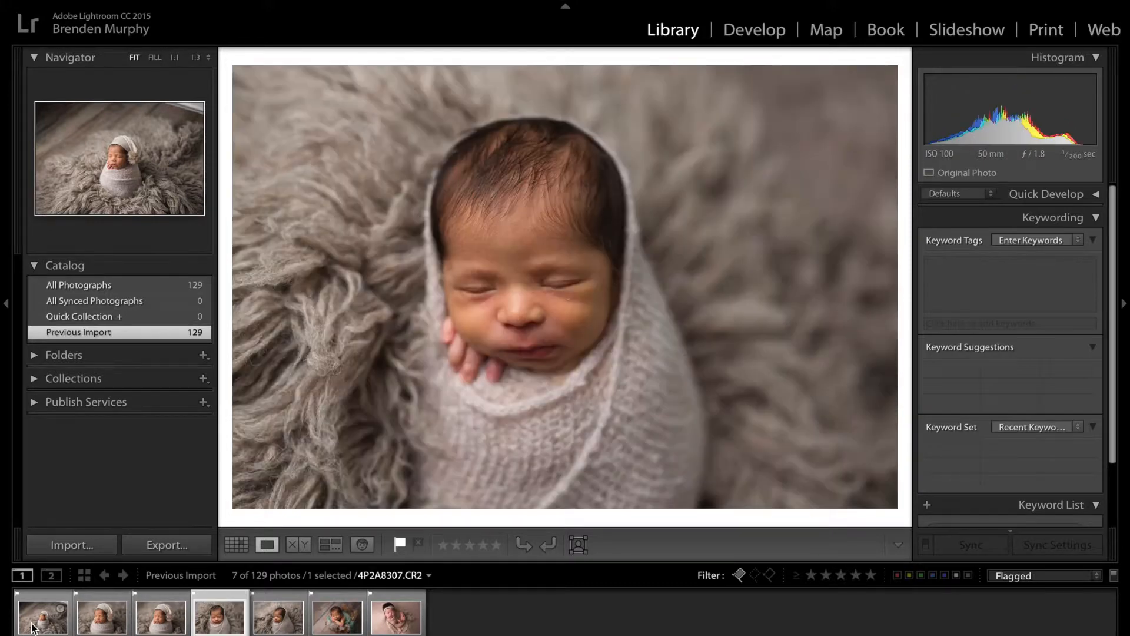
pyautogui.press('Right')
pyautogui.press('Right')
pyautogui.press('Right')
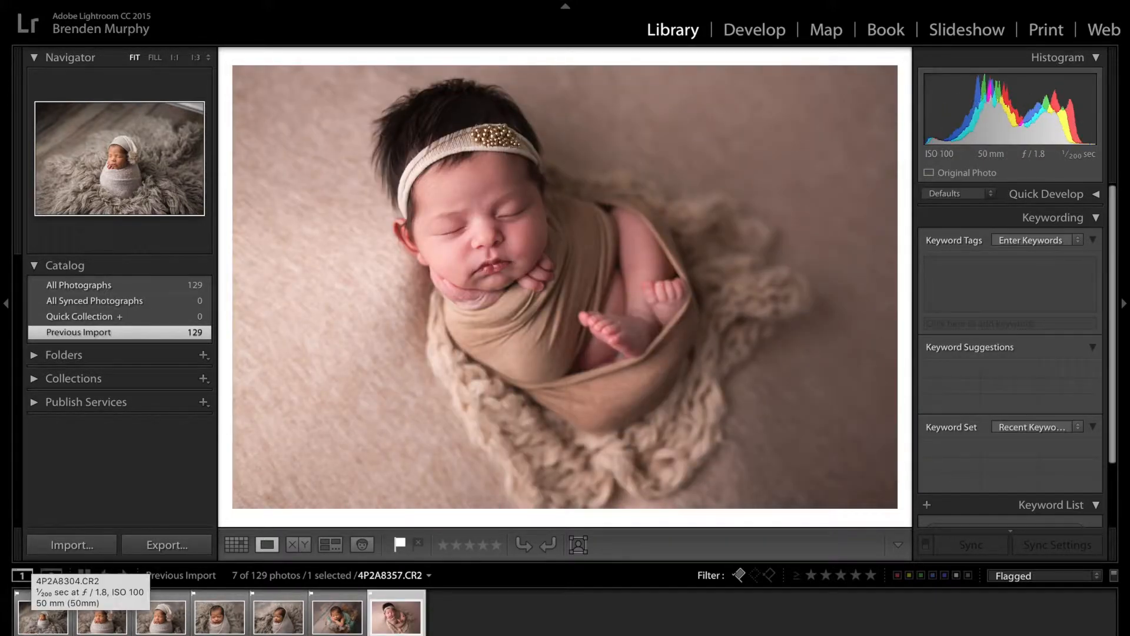
# Compare the third, fourth and fifth flagged photos in Survey view and drop the differently posed fifth one from the comparison
pyautogui.click(39, 626)
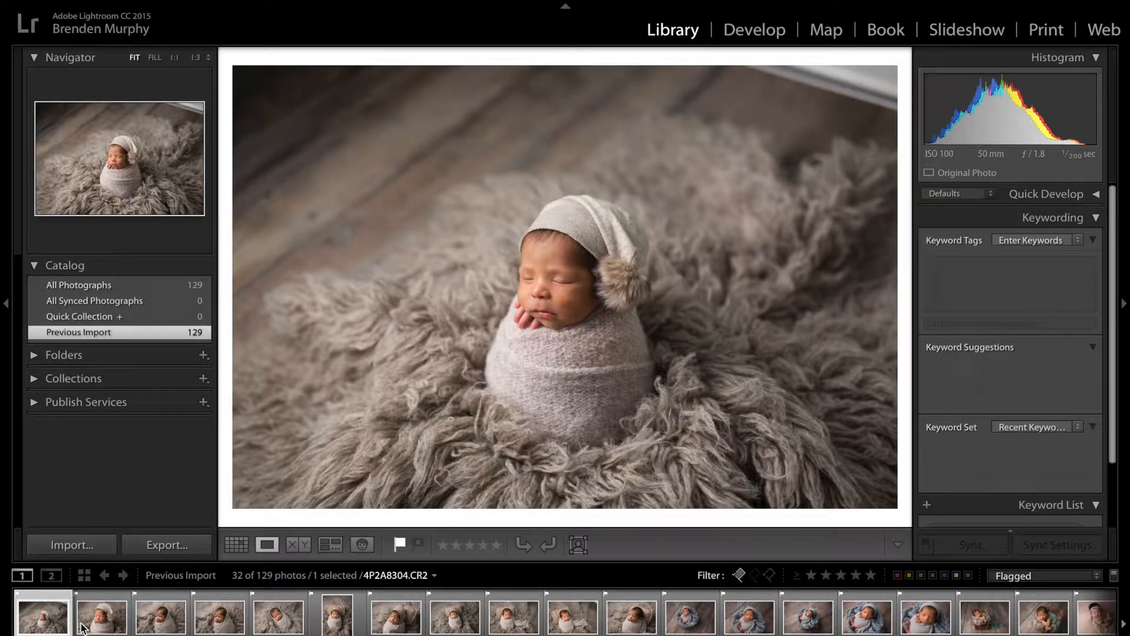
pyautogui.click(162, 630)
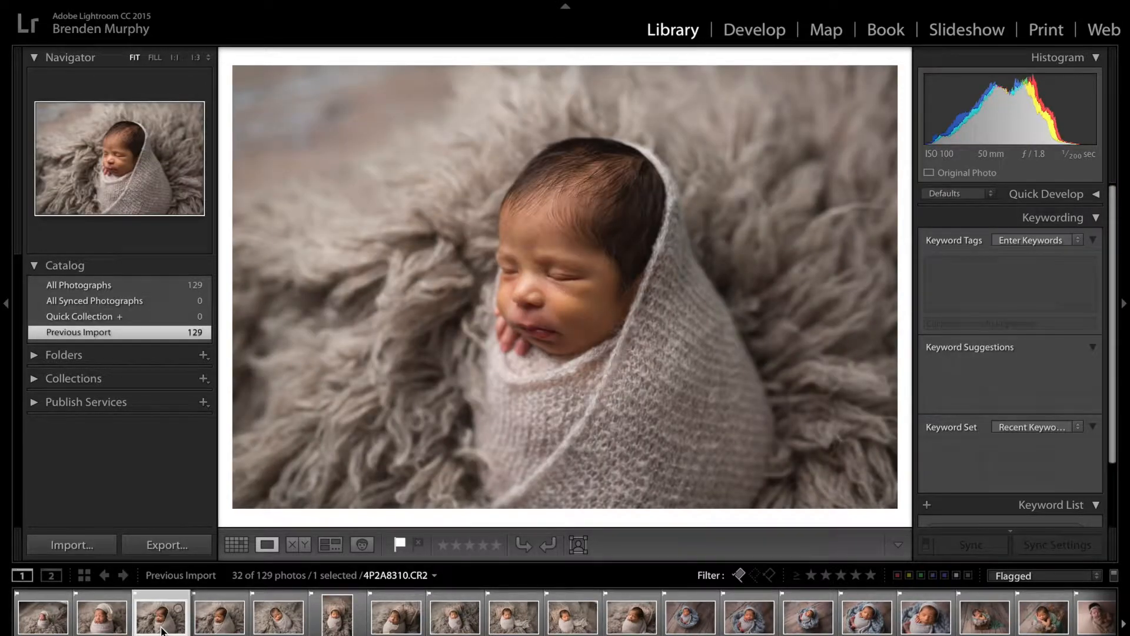
pyautogui.keyDown('shift'); pyautogui.click(289, 629); pyautogui.keyUp('shift')
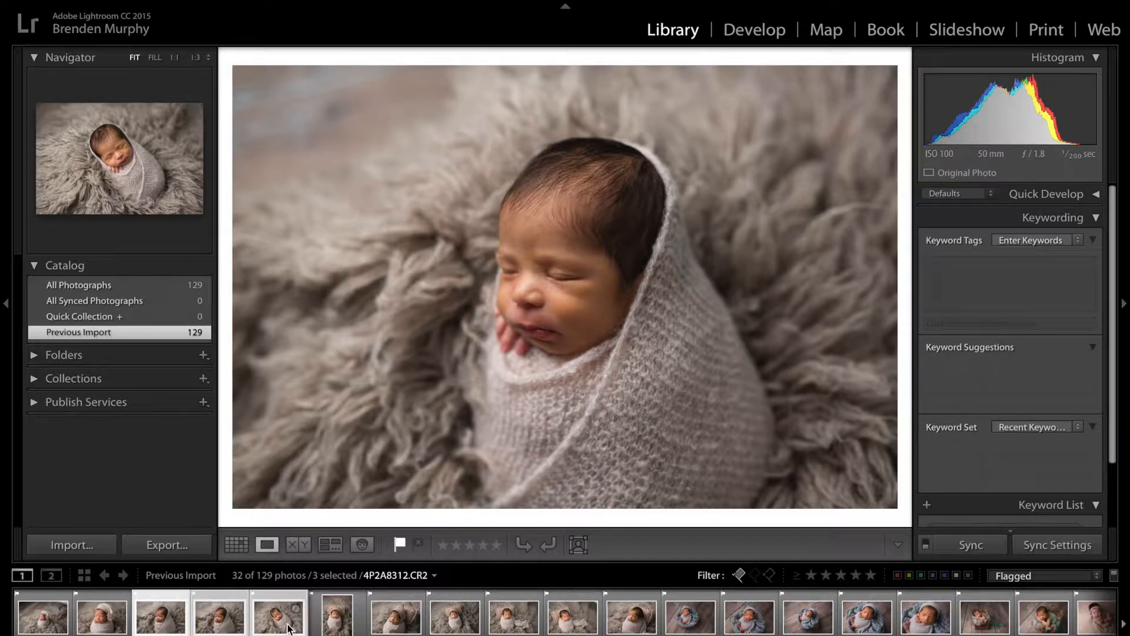
pyautogui.click(332, 548)
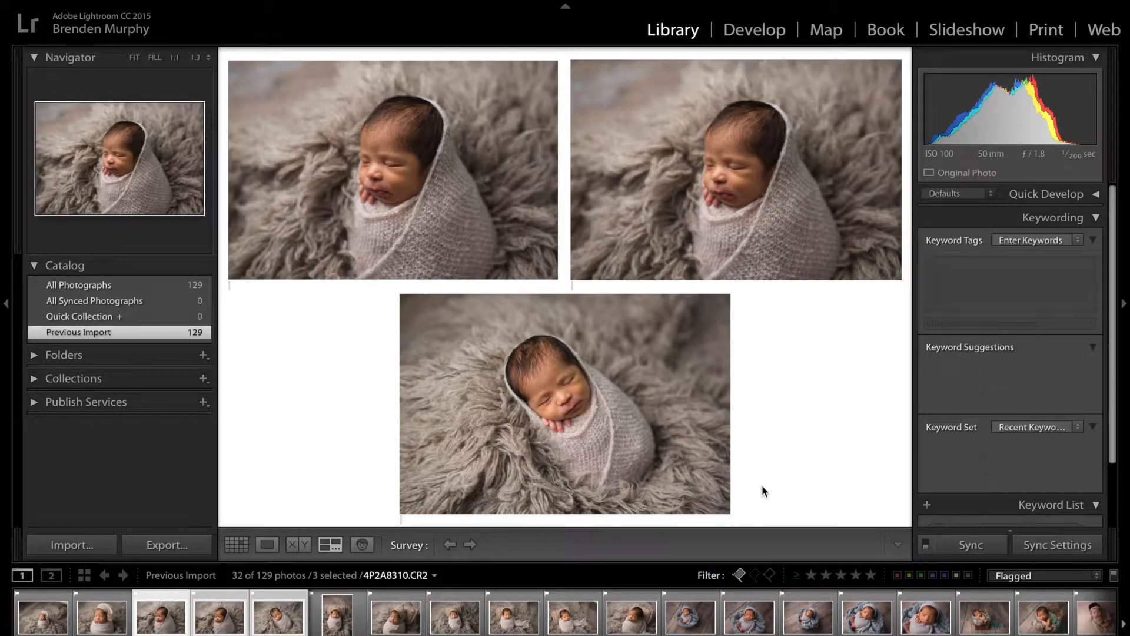
pyautogui.click(726, 509)
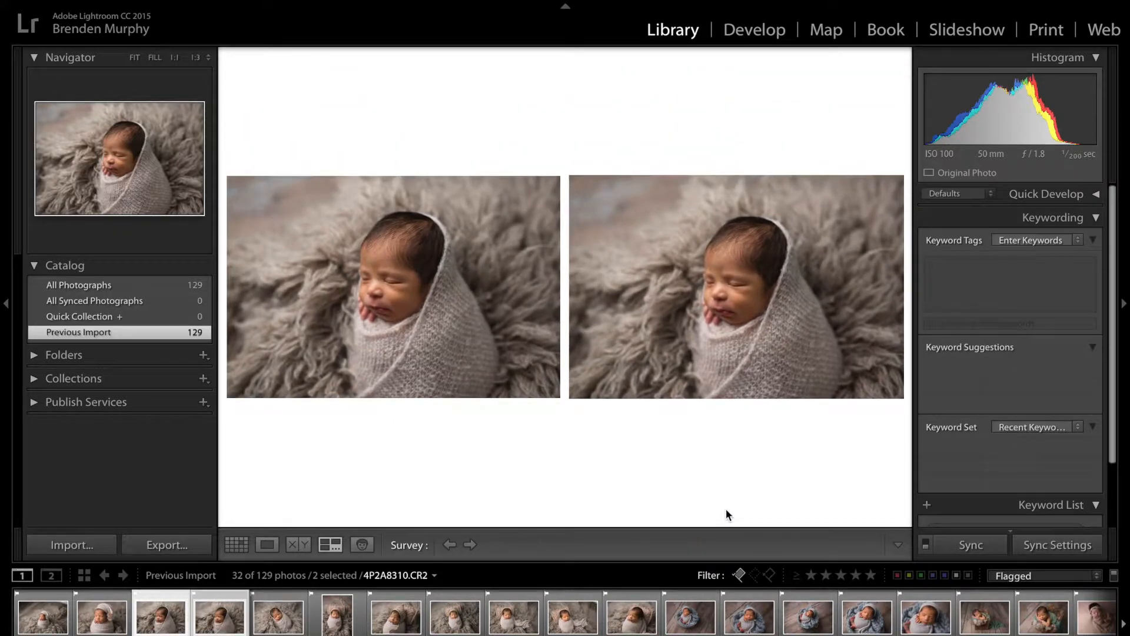
# Alternate between the two remaining similar photos in Loupe view and remove the pick flag from 4P2A8311.CR2
pyautogui.doubleClick(373, 264)
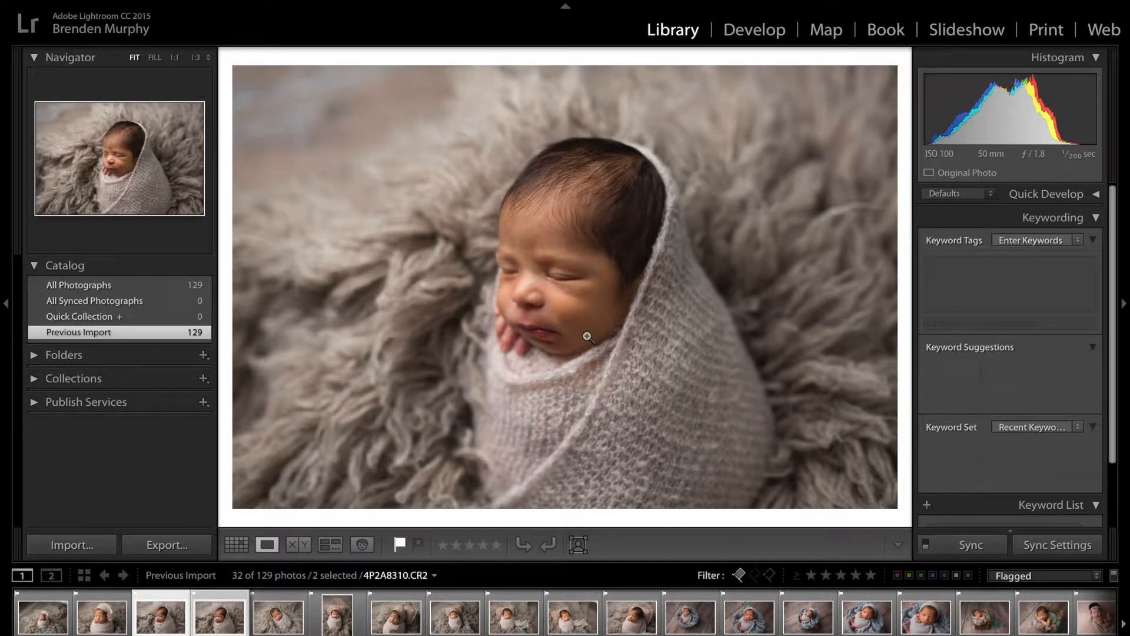
pyautogui.press('Right')
pyautogui.press('Left')
pyautogui.press('Right')
pyautogui.press('Left')
pyautogui.press('Right')
pyautogui.press('Left')
pyautogui.press('Left')
pyautogui.press('Right')
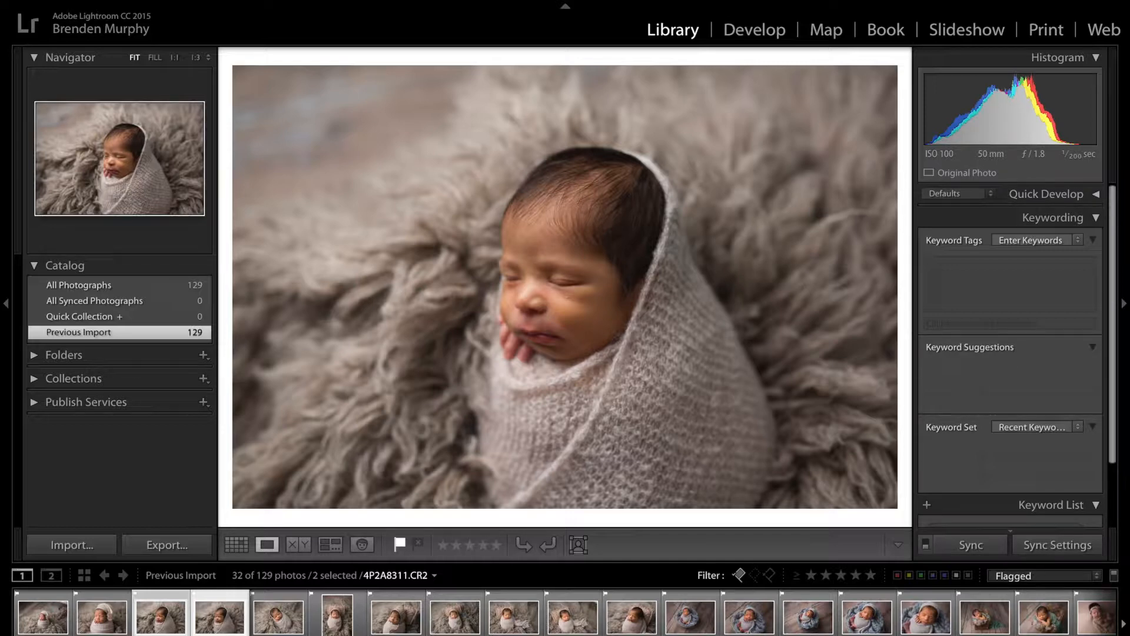
pyautogui.press('u')
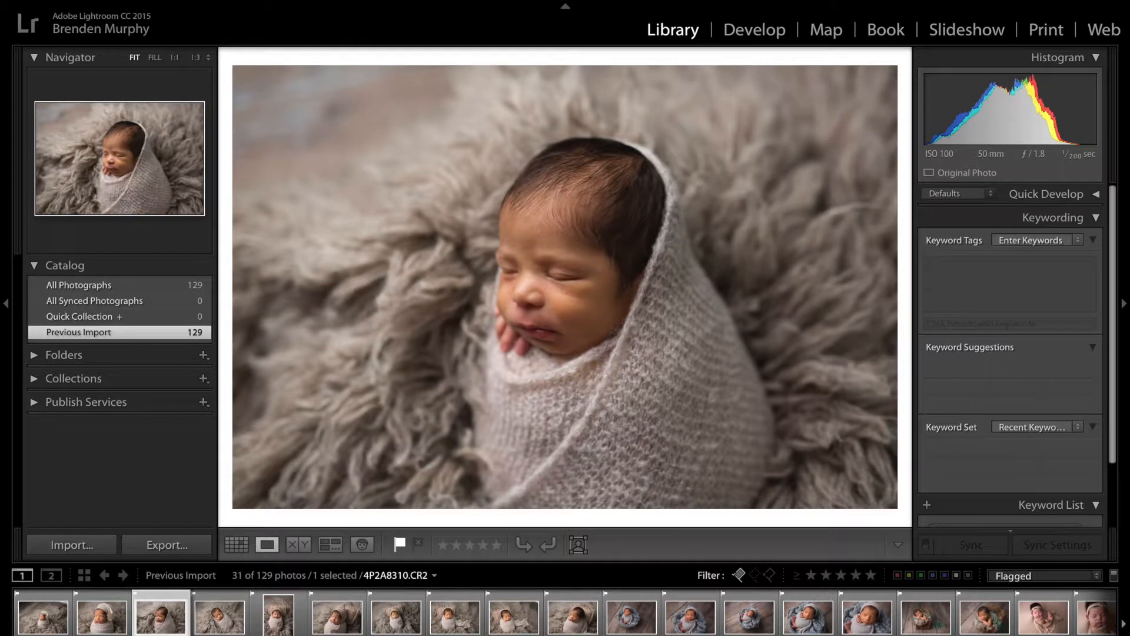
# Open 4P2A8304.CR2 in the Develop module and enable lens profile corrections
pyautogui.click(208, 624)
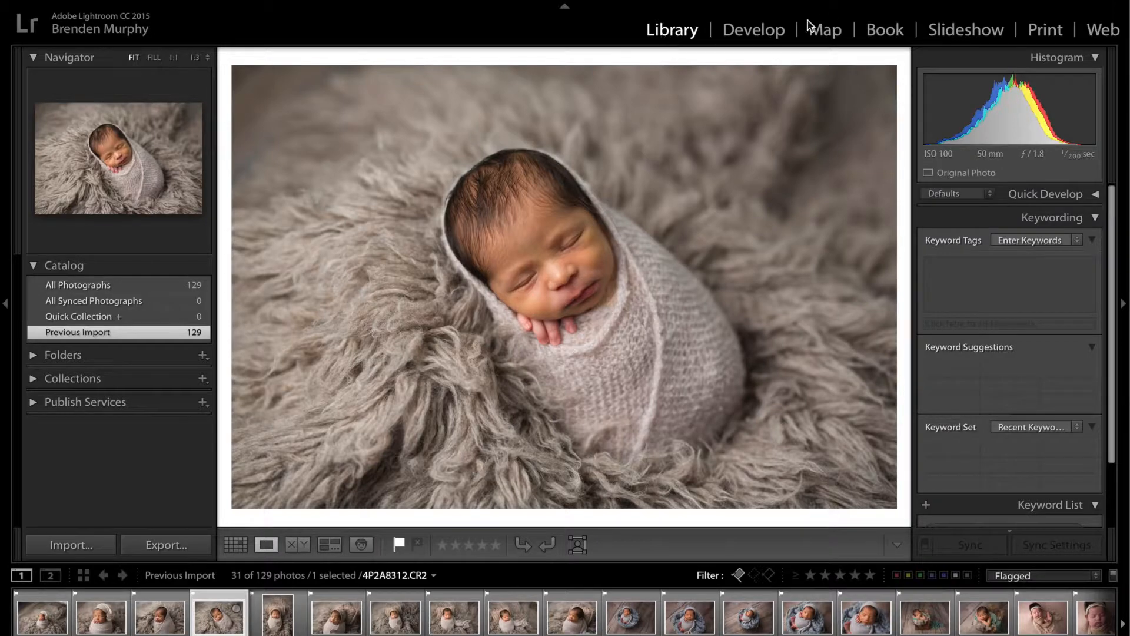
pyautogui.click(763, 32)
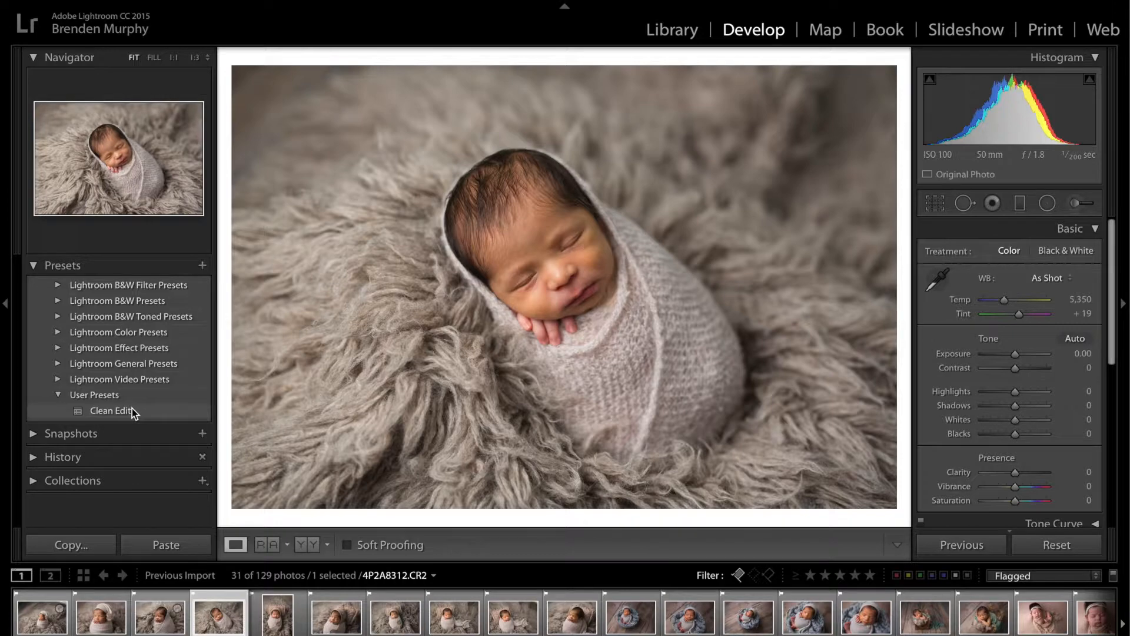
pyautogui.click(31, 624)
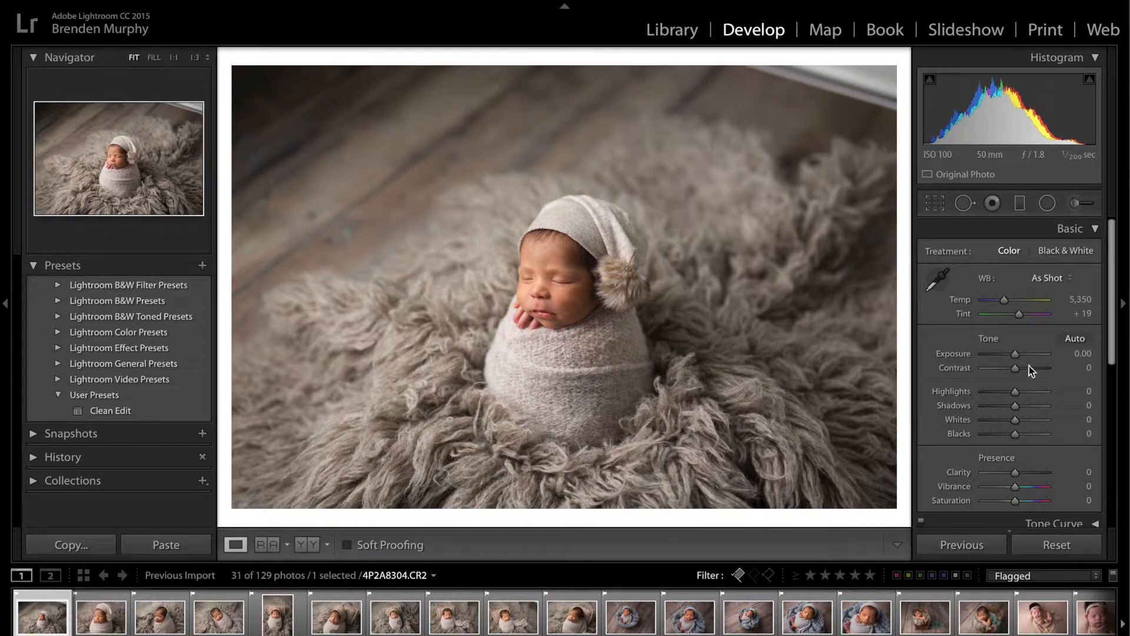
pyautogui.scroll(-10, 1078, 354)
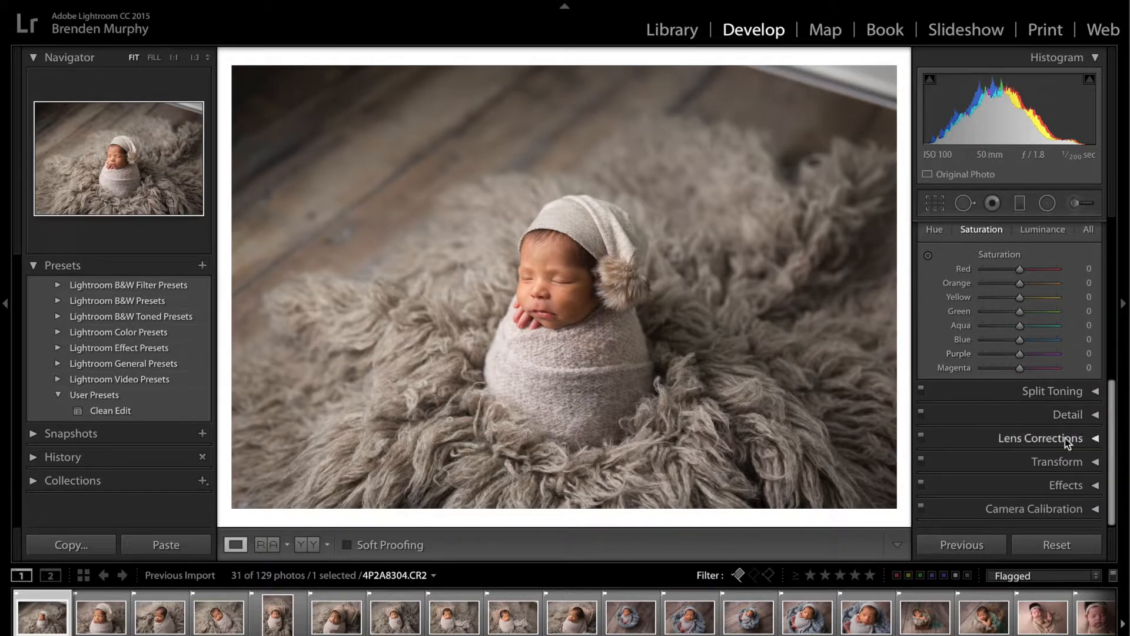
pyautogui.click(1095, 440)
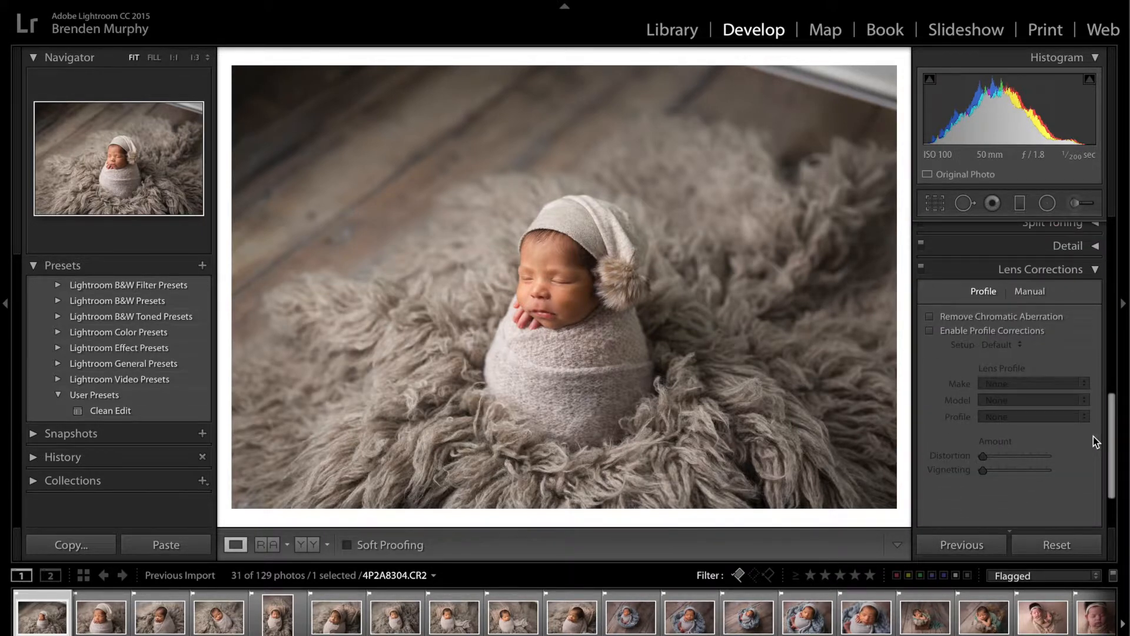
pyautogui.click(931, 330)
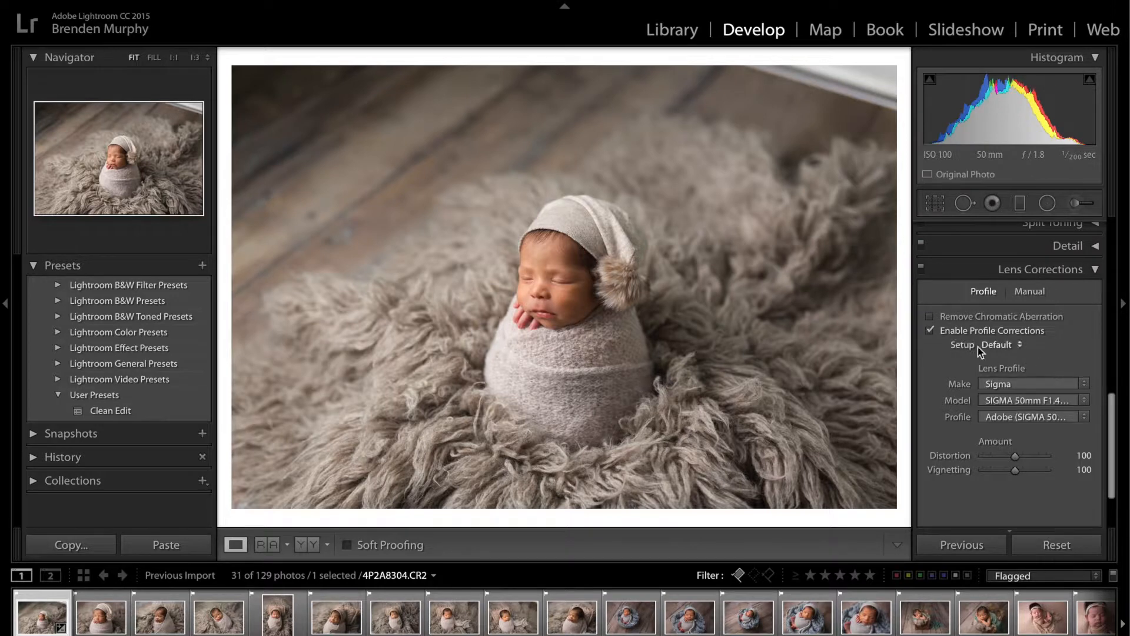
# Toggle the lens profile corrections off and on several times to compare the effect, ending with them enabled
pyautogui.click(931, 330)
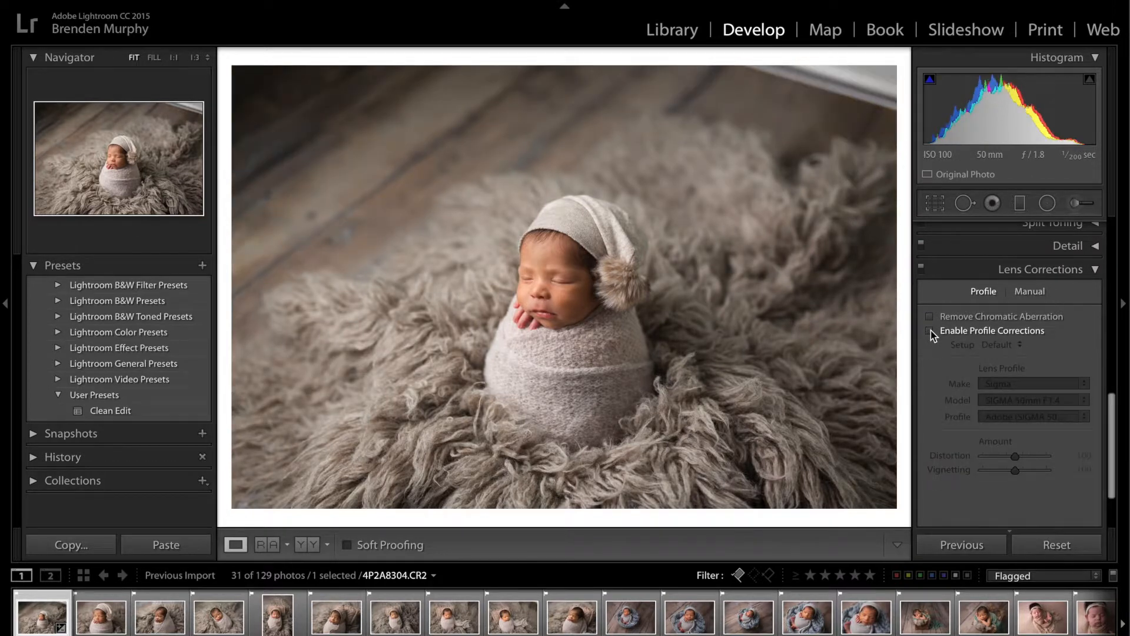
pyautogui.click(931, 330)
pyautogui.click(930, 331)
pyautogui.click(930, 330)
pyautogui.click(930, 330)
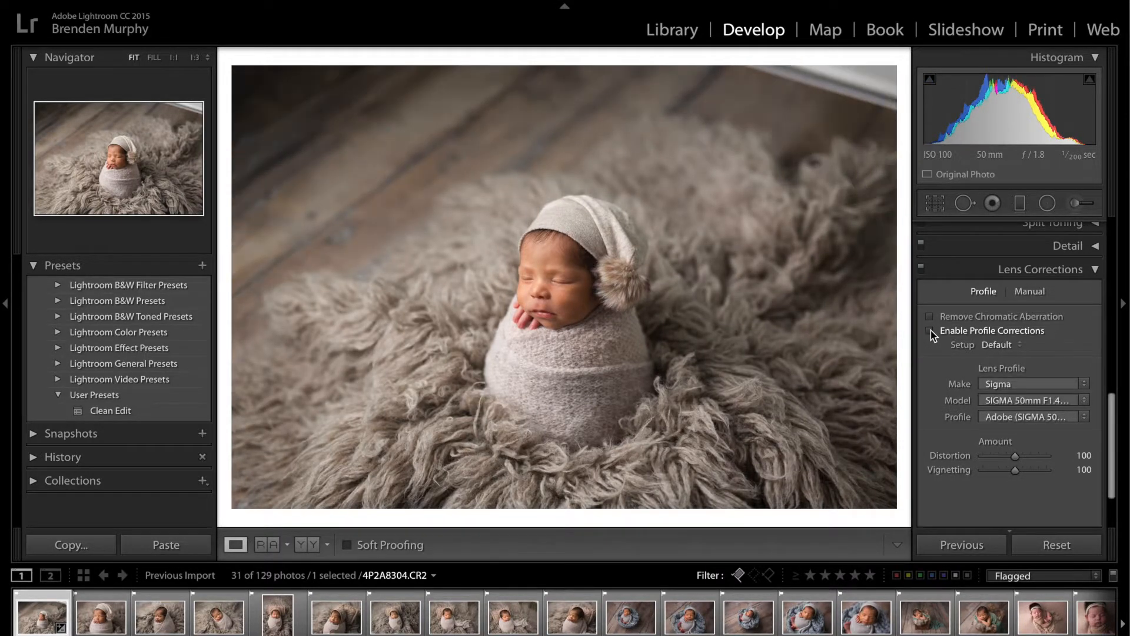
pyautogui.click(931, 331)
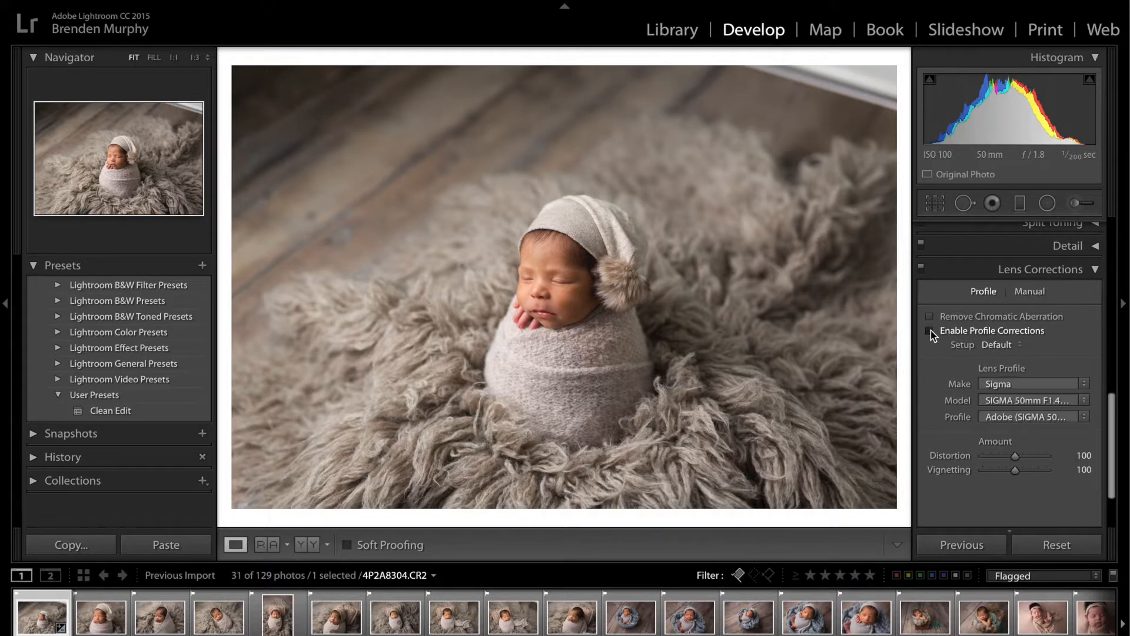
pyautogui.click(930, 330)
pyautogui.click(931, 330)
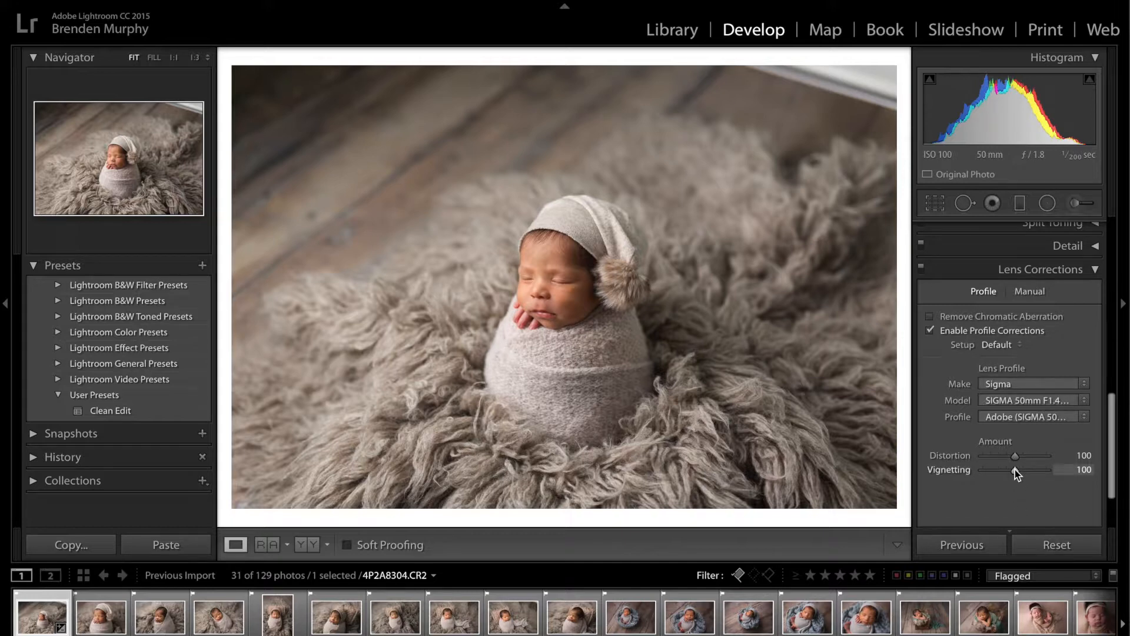
# Try a lower vignetting amount in the lens profile corrections and reset it to 100
pyautogui.moveTo(1015, 469)
pyautogui.mouseDown()
pyautogui.moveTo(1065, 472)
pyautogui.moveTo(1003, 471)
pyautogui.mouseUp()
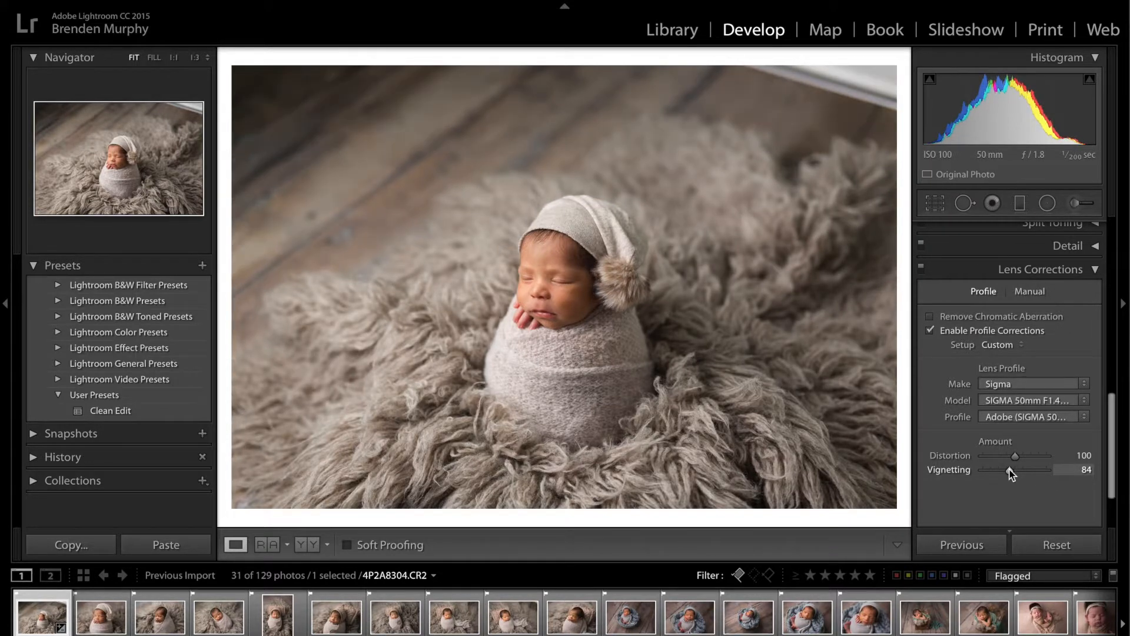
pyautogui.doubleClick(942, 471)
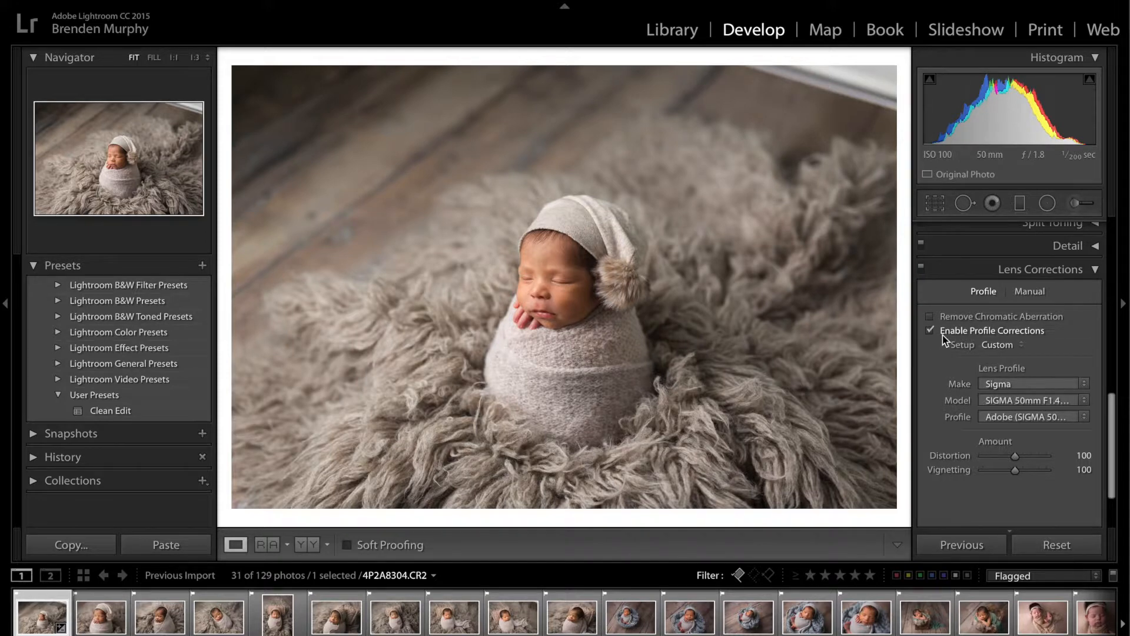
pyautogui.scroll(3, 942, 334)
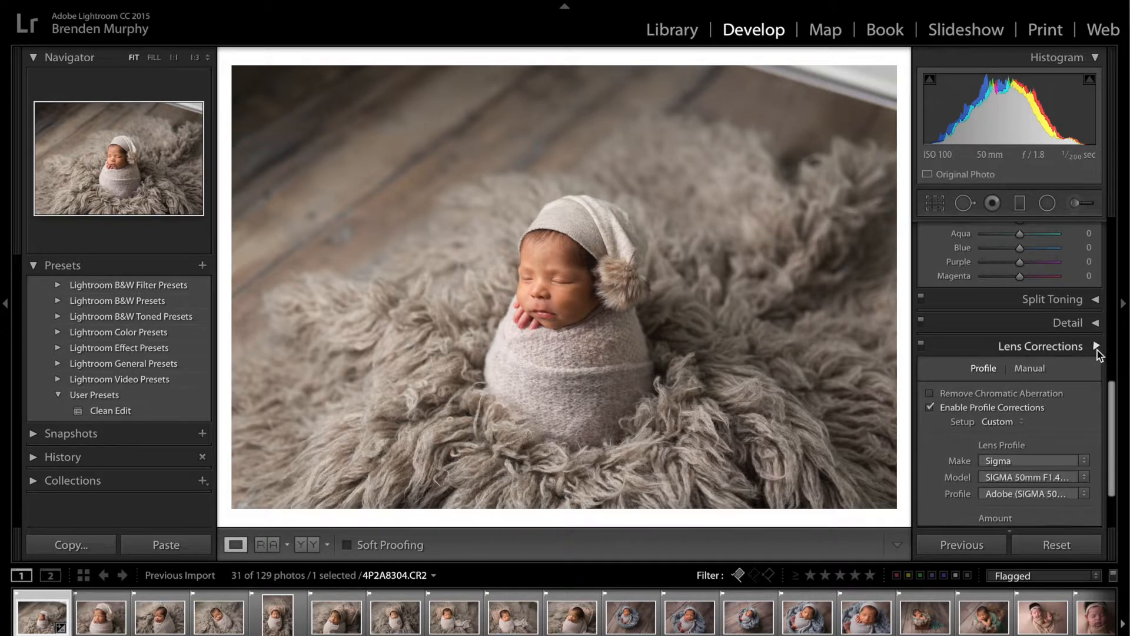
pyautogui.click(1096, 348)
# Set the HSL saturation of the orange tones to -10
pyautogui.scroll(4, 1054, 294)
pyautogui.click(1089, 326)
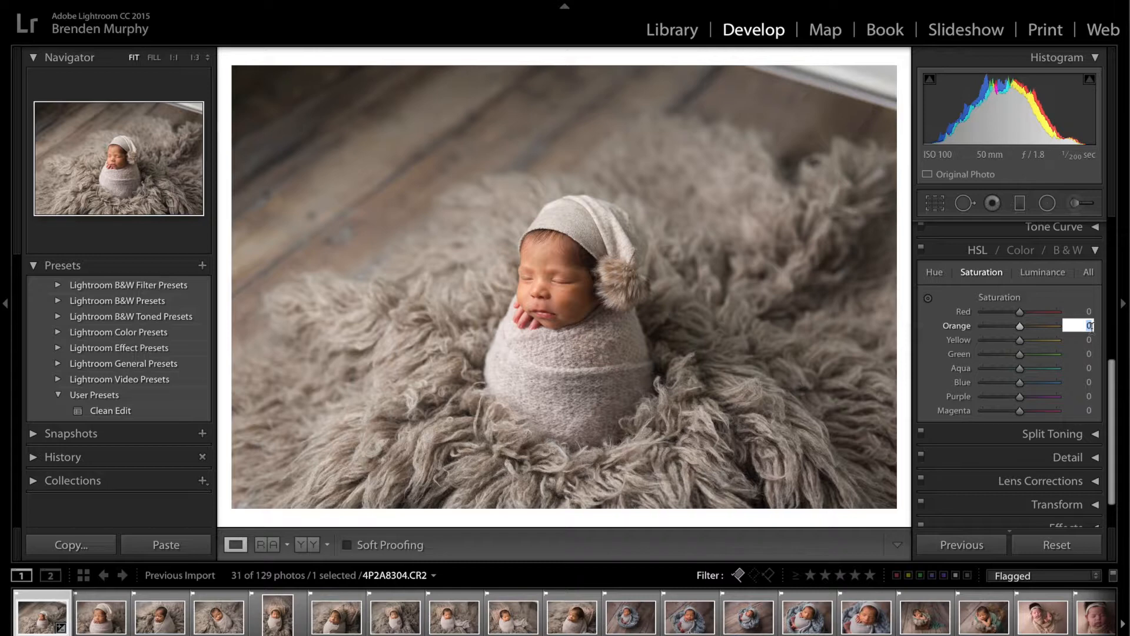
pyautogui.write('-10')
pyautogui.press('Return')
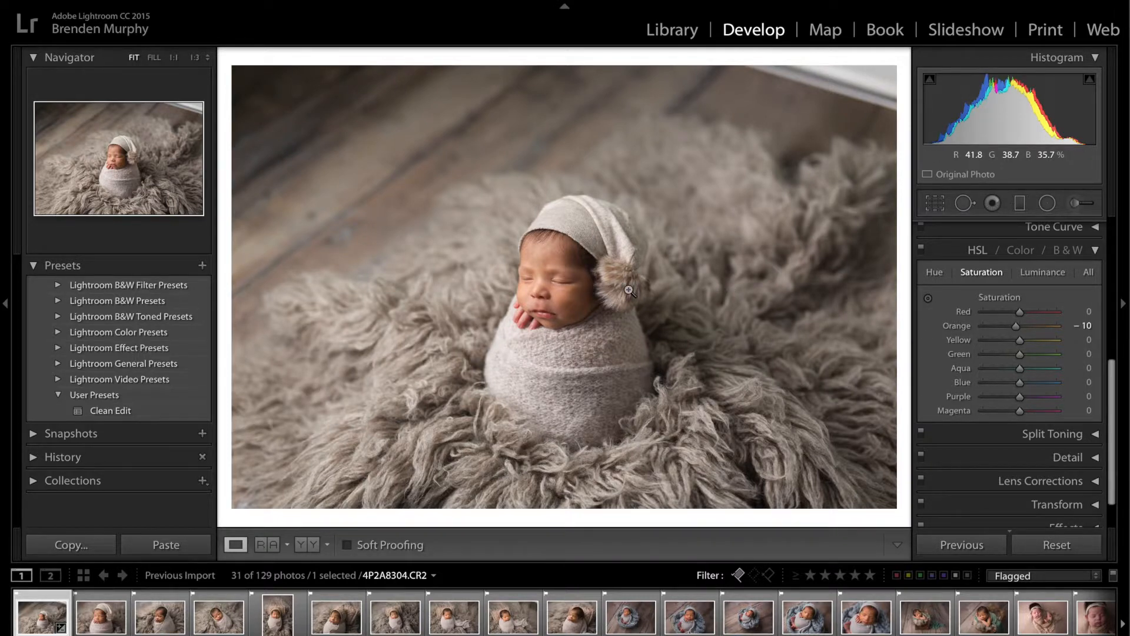
# Check the baby's skin close up and set the HSL saturation of the red tones to +5
pyautogui.click(560, 309)
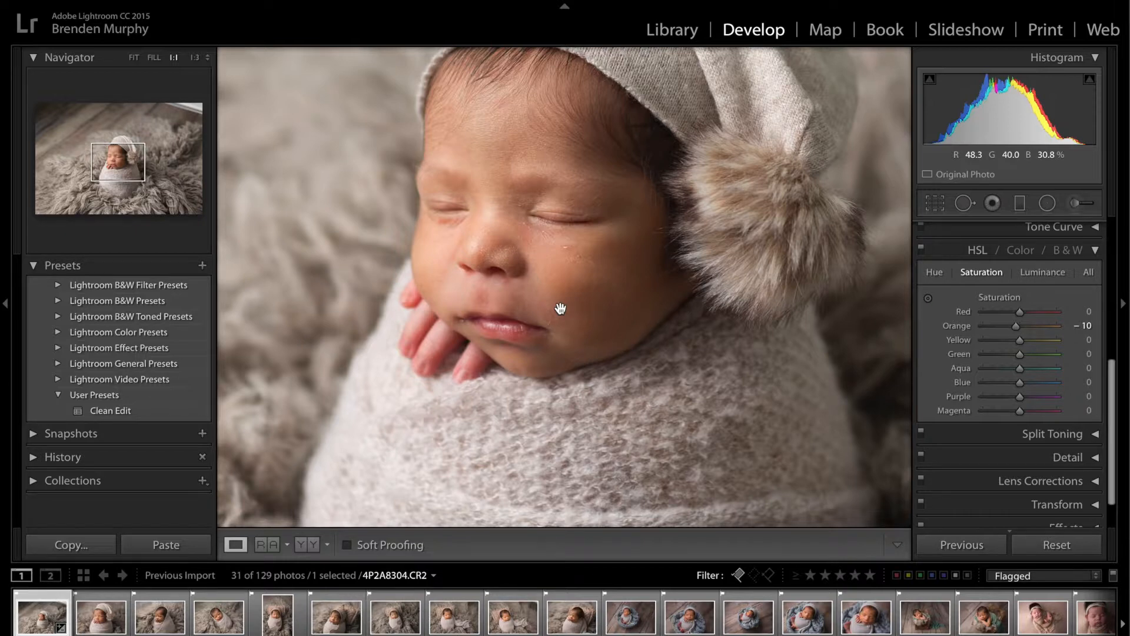
pyautogui.click(1088, 311)
pyautogui.press('BackSpace')
pyautogui.write('5')
pyautogui.press('Return')
pyautogui.click(730, 268)
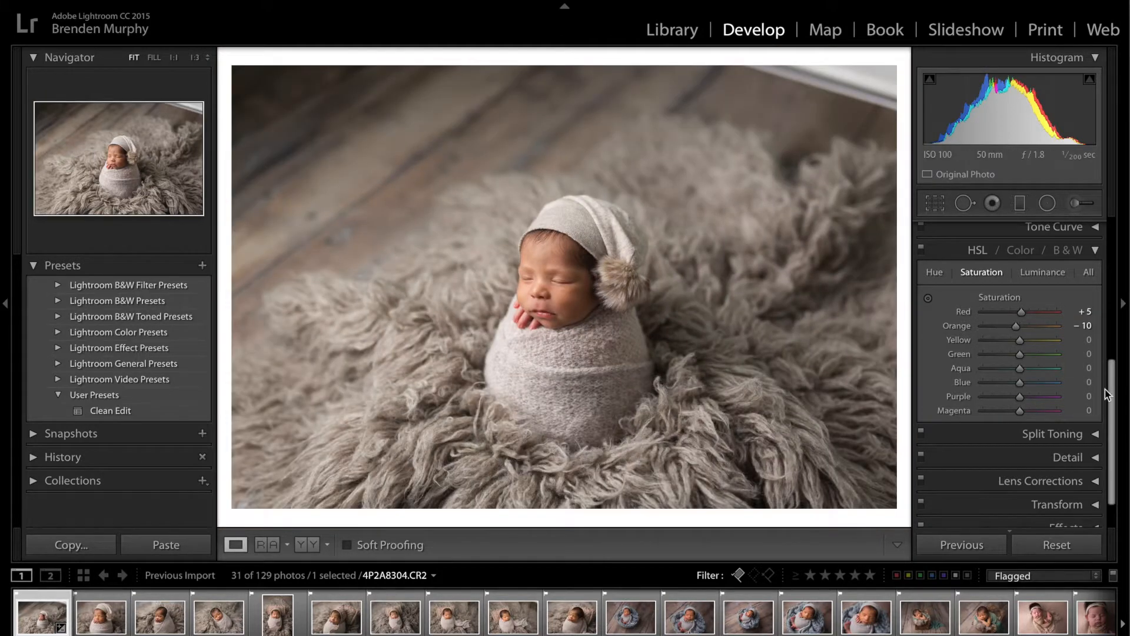
# Set the photo's vibrance to +15 in the basic adjustments
pyautogui.scroll(1, 1067, 305)
pyautogui.scroll(3, 1036, 277)
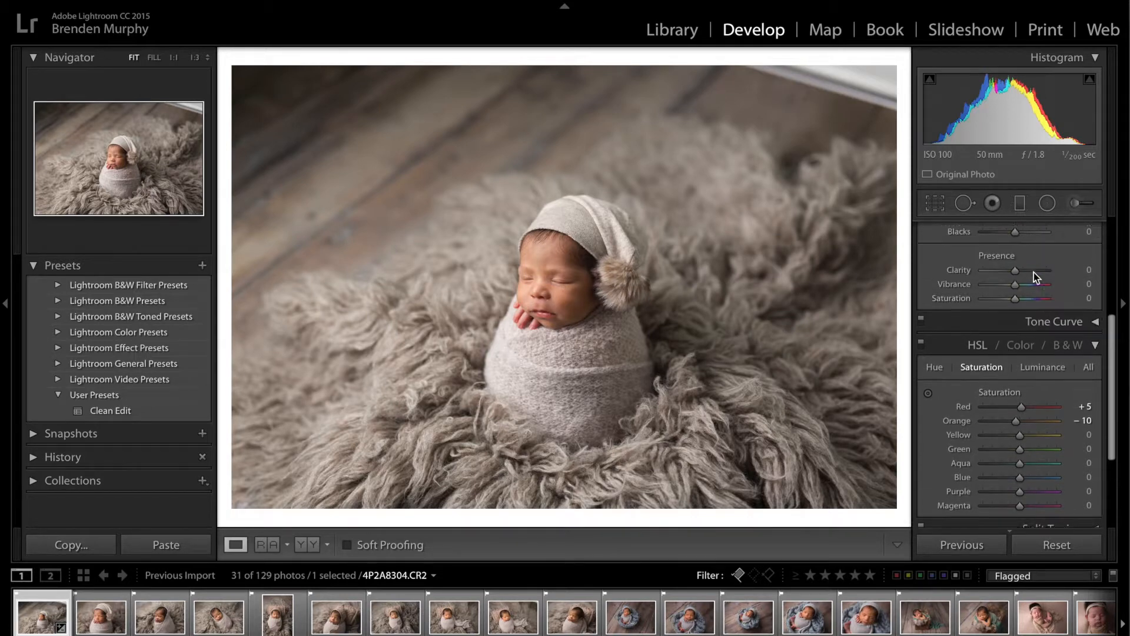
pyautogui.scroll(2, 1034, 272)
pyautogui.click(1089, 375)
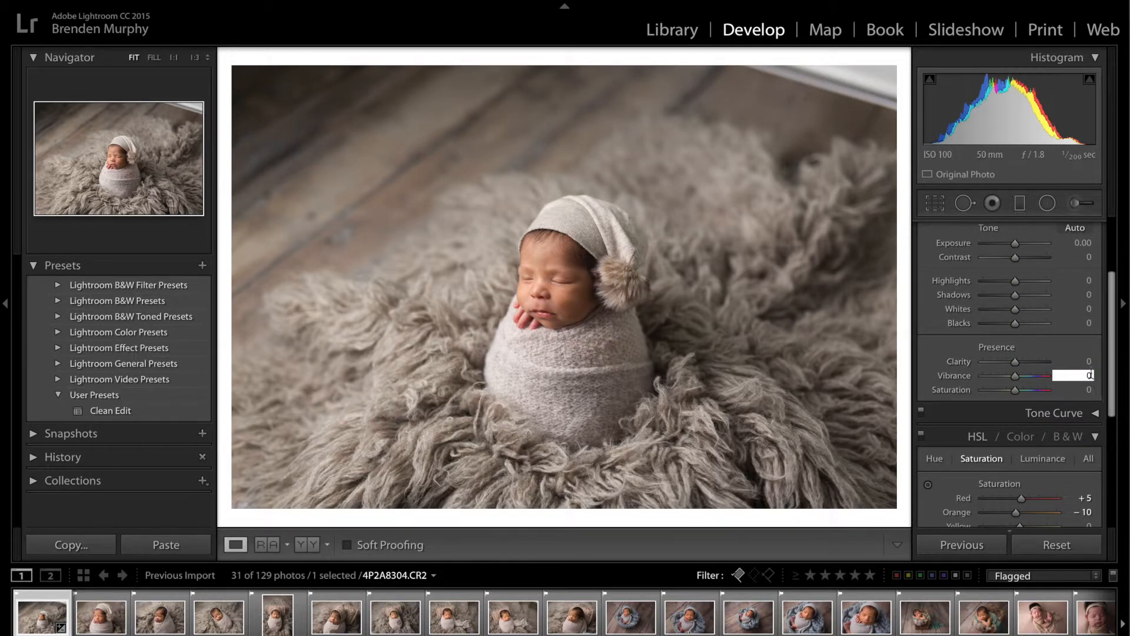
pyautogui.write('15')
pyautogui.press('Return')
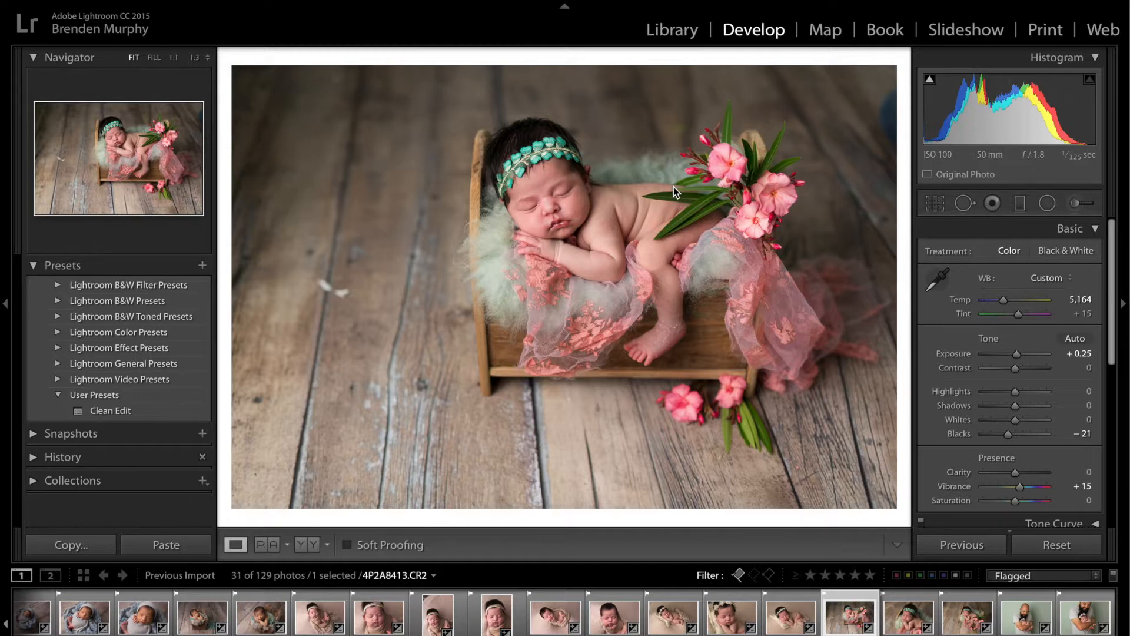
# Open the cradle photo 4P2A8413.CR2 in Adobe Photoshop CC 2018 for editing
pyautogui.rightClick(845, 609)
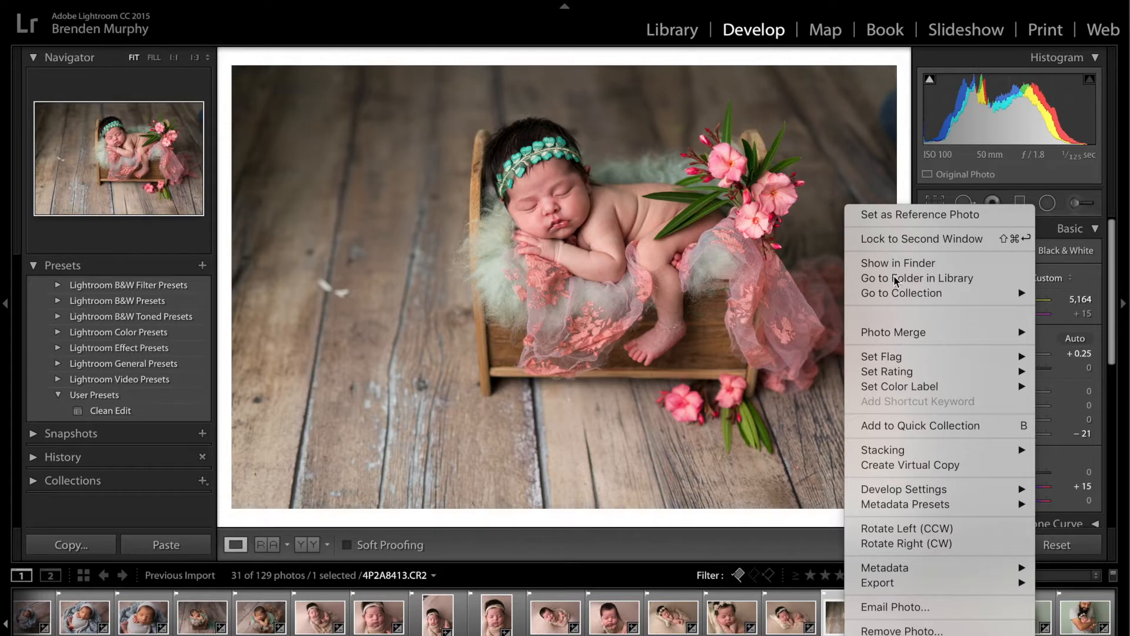
pyautogui.moveTo(894, 317)
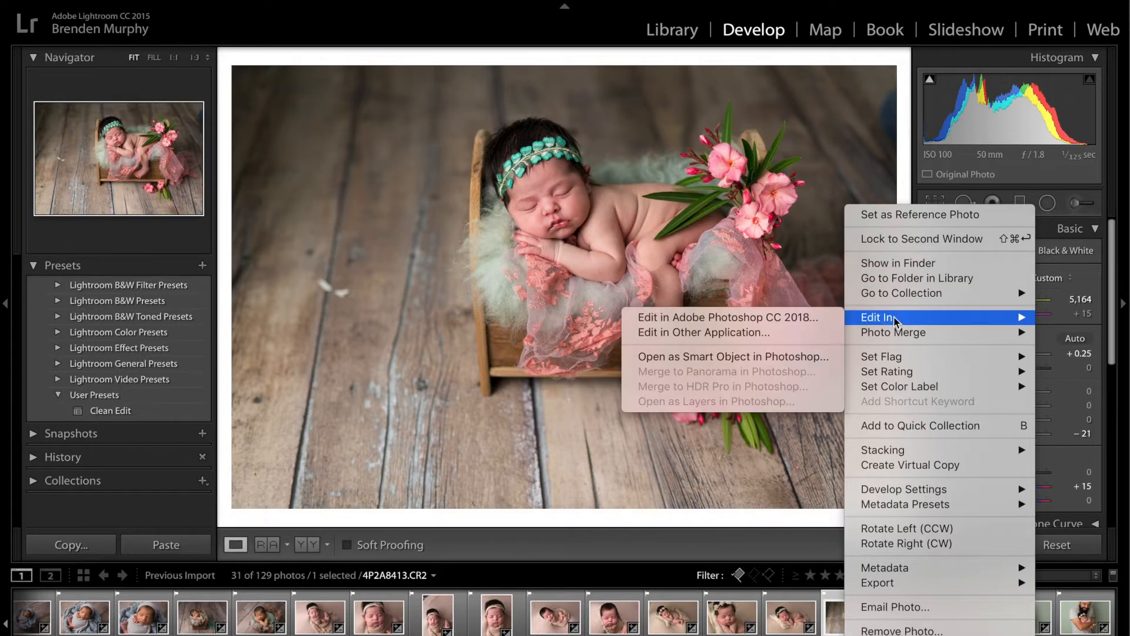
pyautogui.click(790, 316)
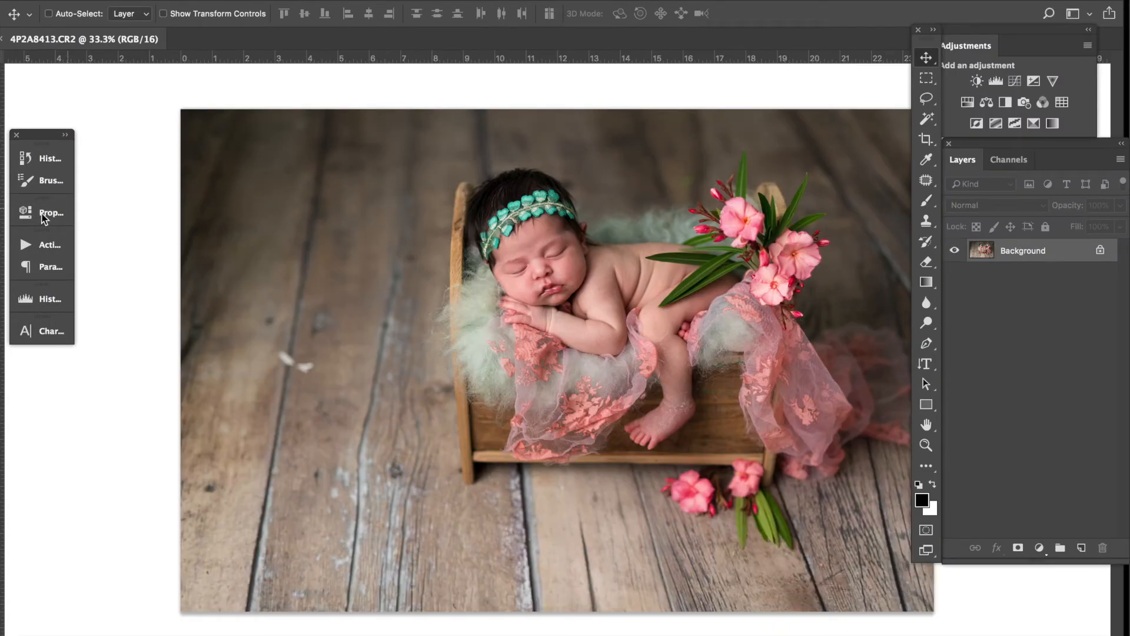
# Remove the white specks on the wooden floor beside the cradle by filling a Patch tool selection drawn around them
pyautogui.click(926, 178)
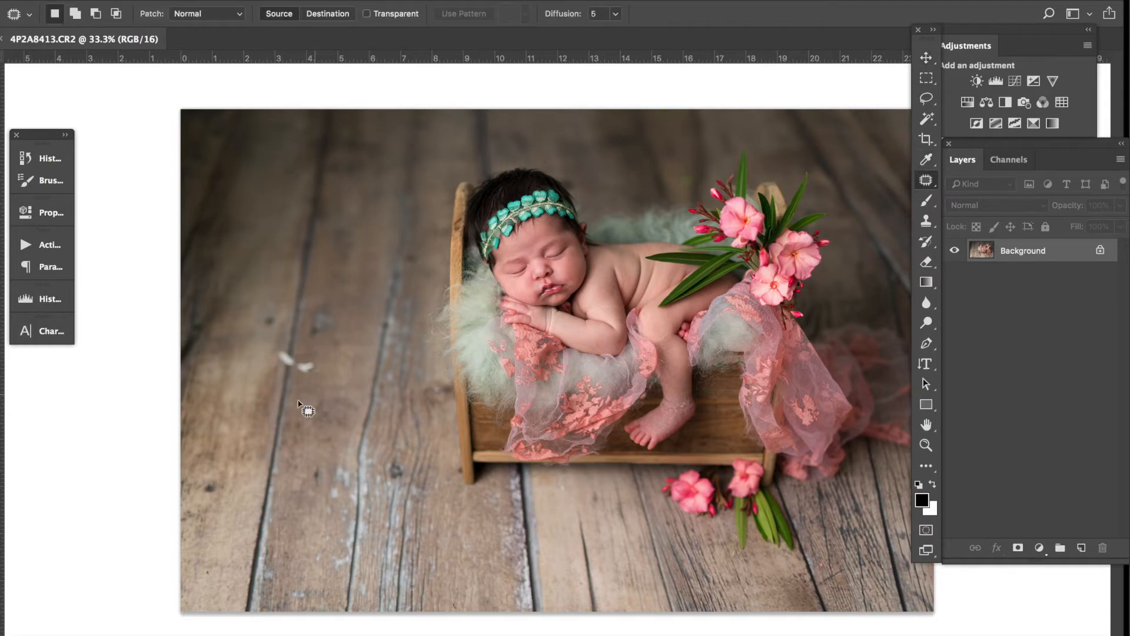
pyautogui.press('z')
pyautogui.click(293, 375)
pyautogui.click(295, 375)
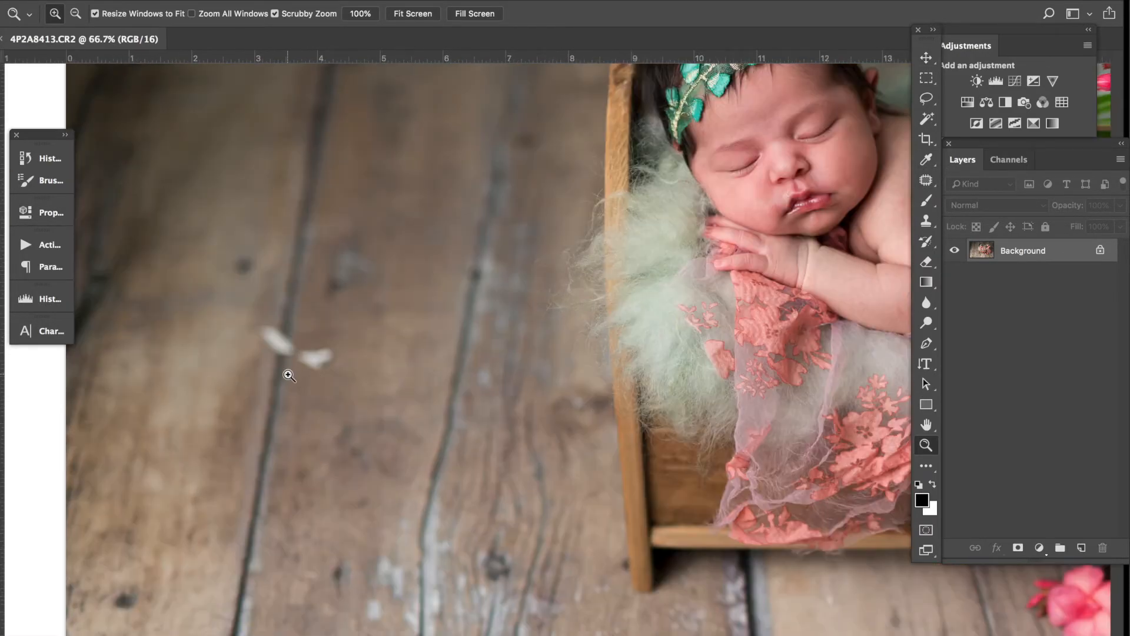
pyautogui.press('j')
pyautogui.moveTo(289, 370)
pyautogui.mouseDown()
pyautogui.moveTo(346, 357)
pyautogui.moveTo(324, 329)
pyautogui.moveTo(282, 314)
pyautogui.moveTo(247, 333)
pyautogui.moveTo(263, 356)
pyautogui.mouseUp()
pyautogui.hotkey('shift', 'BackSpace')
pyautogui.press('Return')
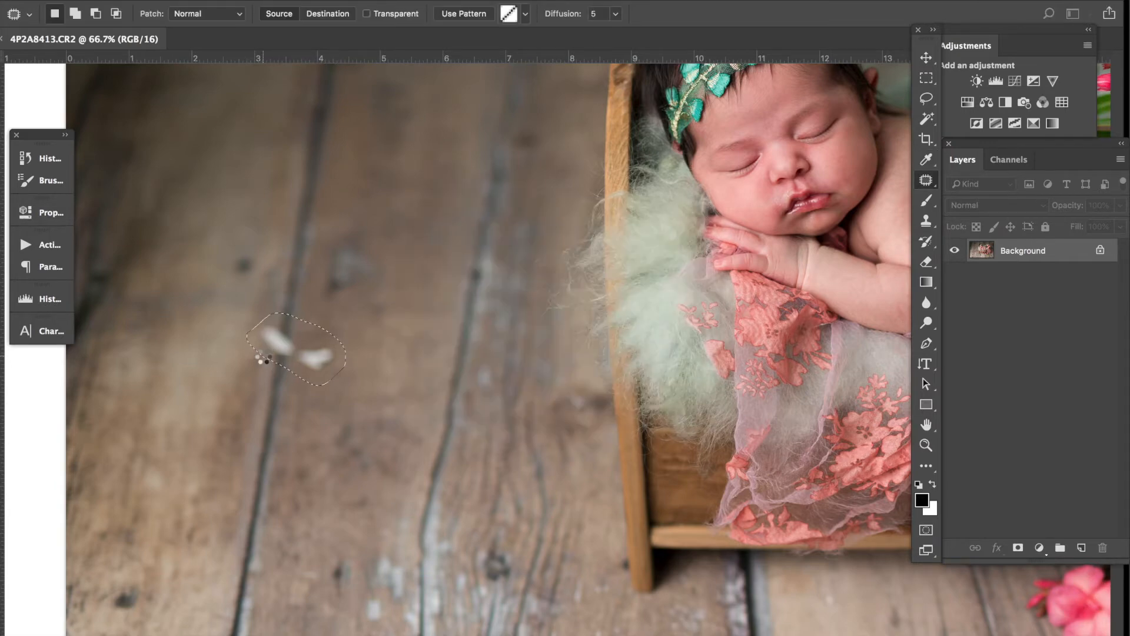
pyautogui.hotkey('ctrl', 'd')
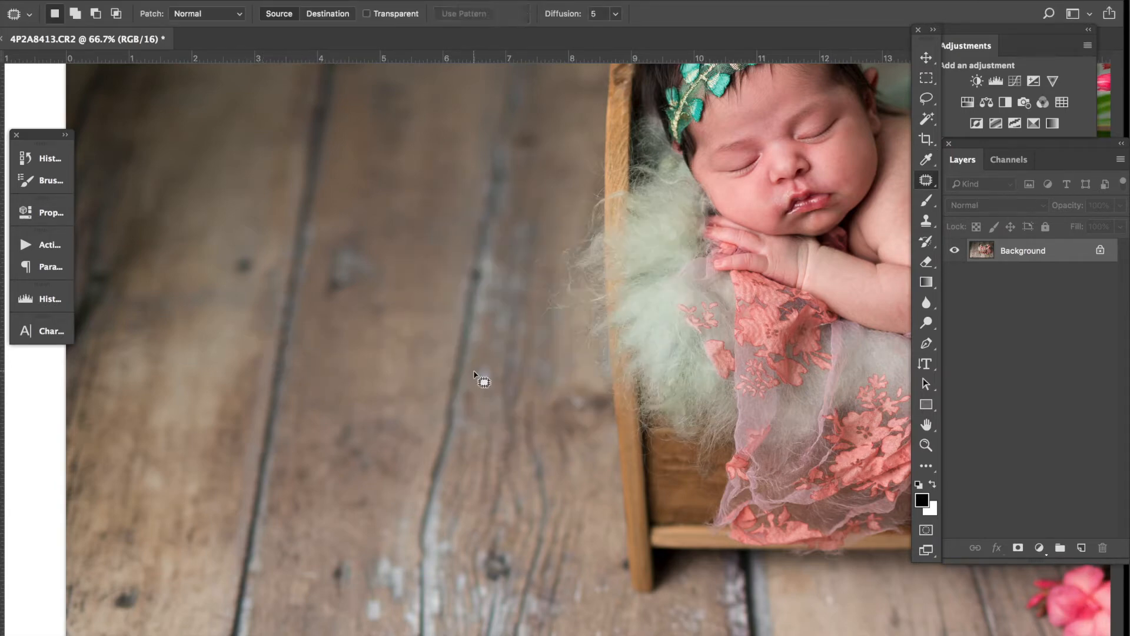
# Remove the blue object at the photo's upper right edge by filling a Patch tool selection drawn around it
pyautogui.press('z')
pyautogui.keyDown('alt'); pyautogui.click(473, 372); pyautogui.keyUp('alt')
pyautogui.keyDown('alt'); pyautogui.click(474, 372); pyautogui.keyUp('alt')
pyautogui.press('j')
pyautogui.press('z')
pyautogui.click(594, 265)
pyautogui.press('j')
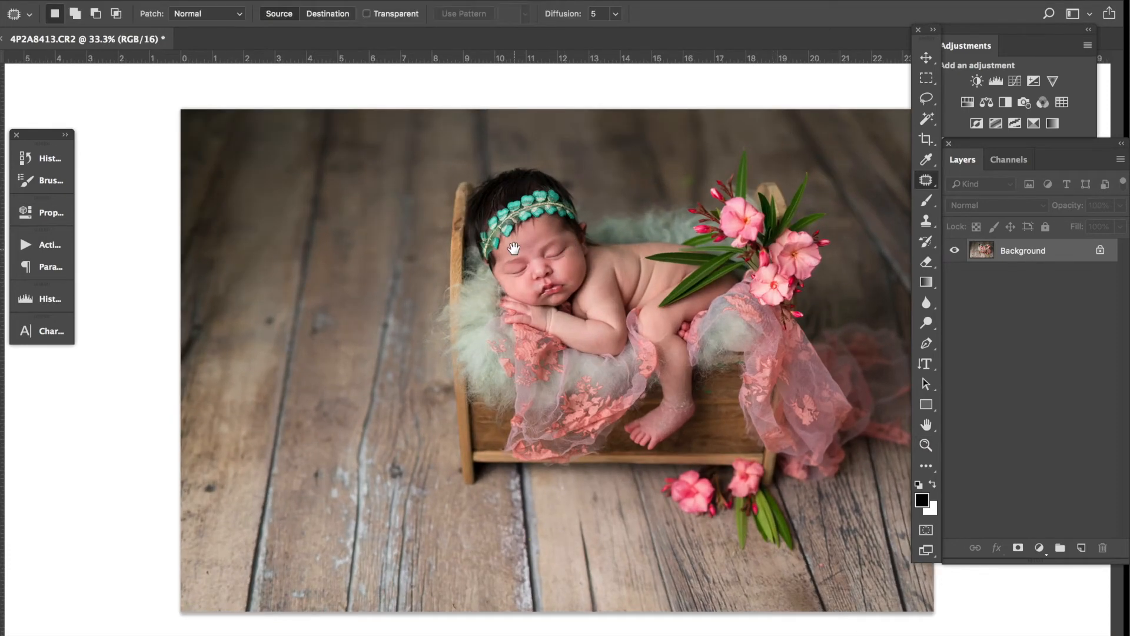
pyautogui.press('f')
pyautogui.moveTo(708, 282); pyautogui.dragTo(360, 277)
pyautogui.moveTo(609, 112)
pyautogui.mouseDown()
pyautogui.moveTo(573, 126)
pyautogui.moveTo(565, 163)
pyautogui.moveTo(573, 190)
pyautogui.moveTo(602, 201)
pyautogui.moveTo(626, 189)
pyautogui.moveTo(639, 117)
pyautogui.mouseUp()
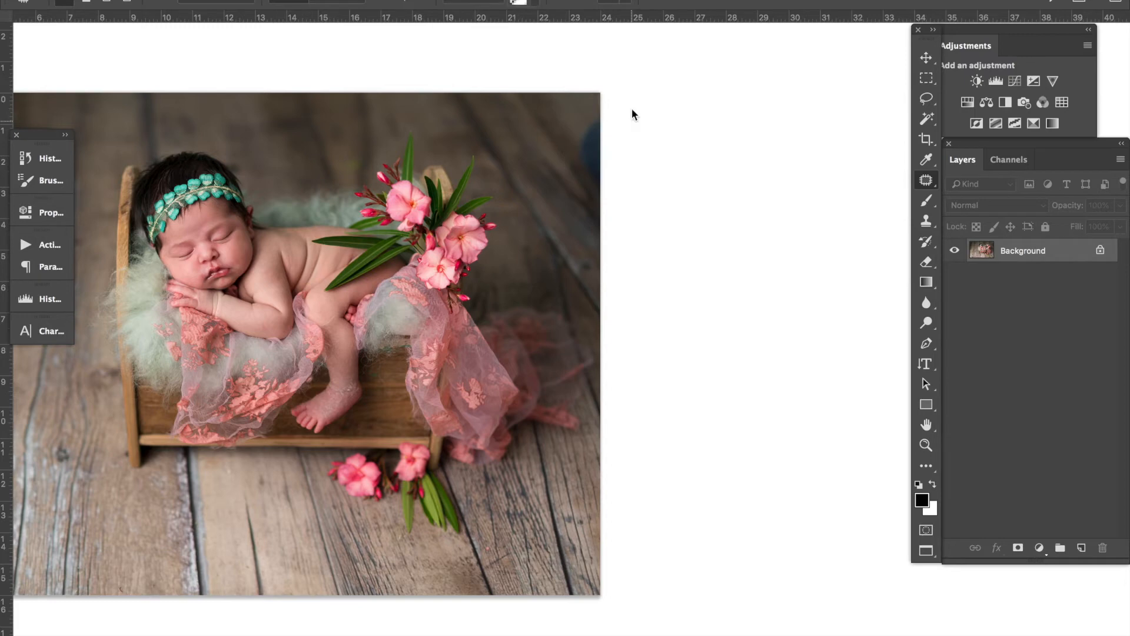
pyautogui.hotkey('shift', 'BackSpace')
pyautogui.press('Return')
# Clear the selection, check the whole retouched cradle photo, and close it with its edits saved to return to Lightroom
pyautogui.press('z')
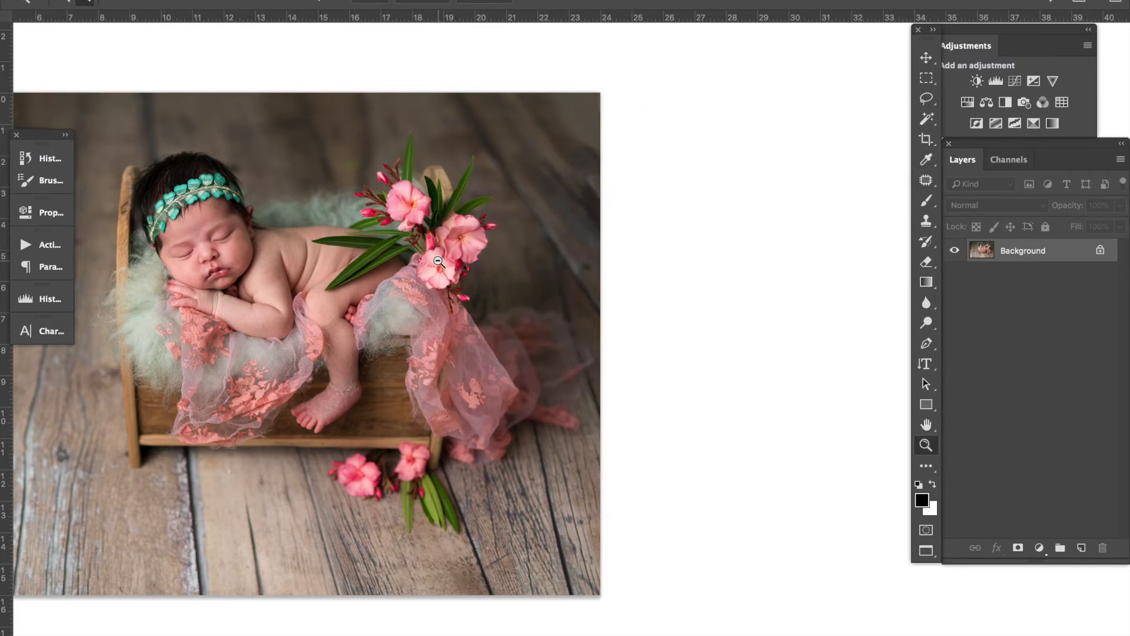
pyautogui.keyDown('alt'); pyautogui.click(439, 260); pyautogui.keyUp('alt')
pyautogui.press('j')
pyautogui.moveTo(333, 251); pyautogui.dragTo(513, 251)
pyautogui.press('super+d')
pyautogui.press('space')
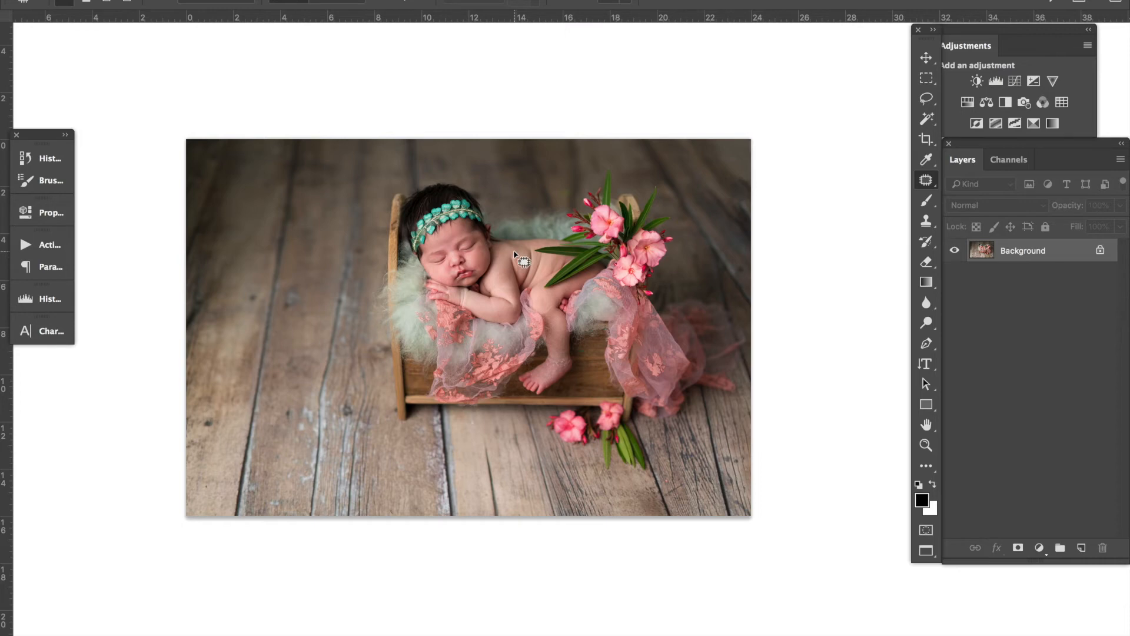
pyautogui.press('super+w')
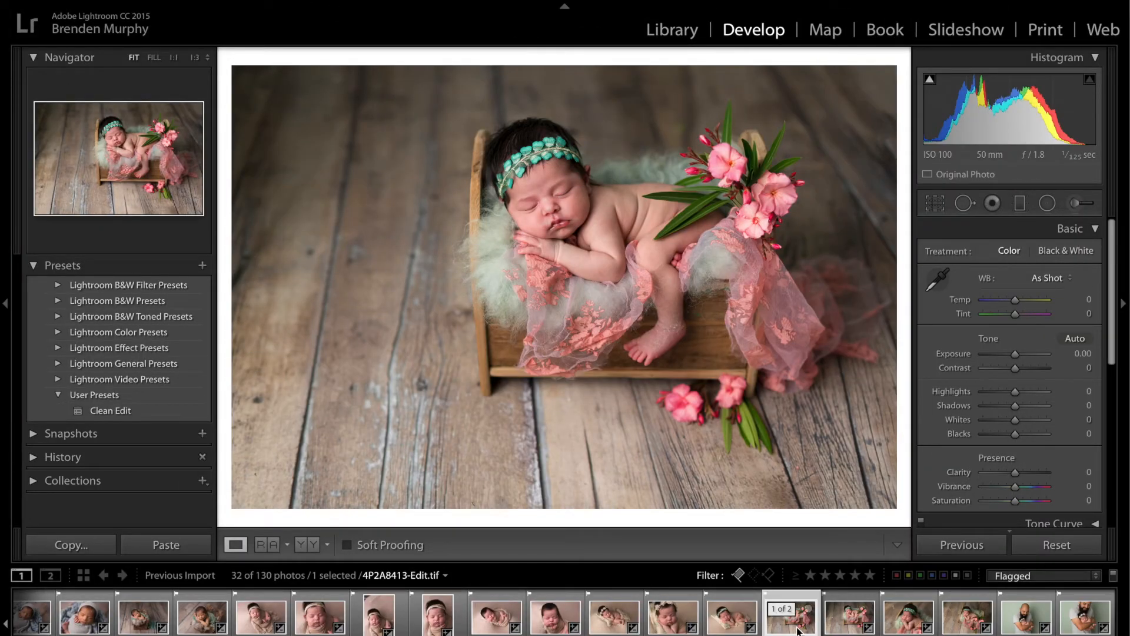
# Compare the retouched 4P2A8413-Edit.tif with the original 4P2A8413.CR2 and collapse their two-photo stack in the filmstrip
pyautogui.click(850, 623)
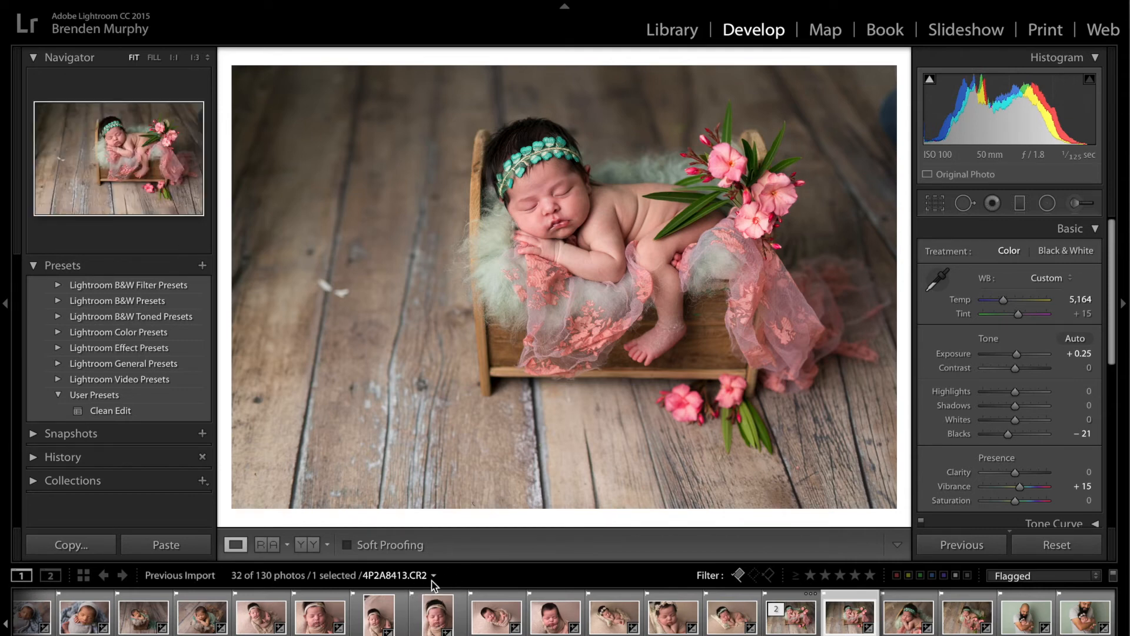
pyautogui.click(792, 627)
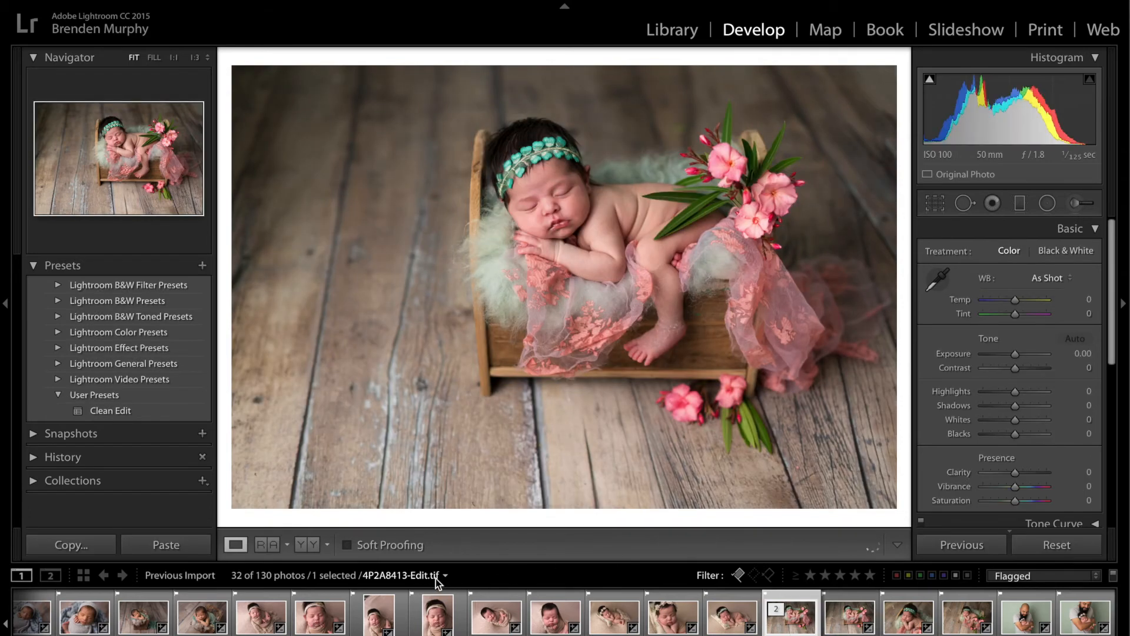
pyautogui.press('Right')
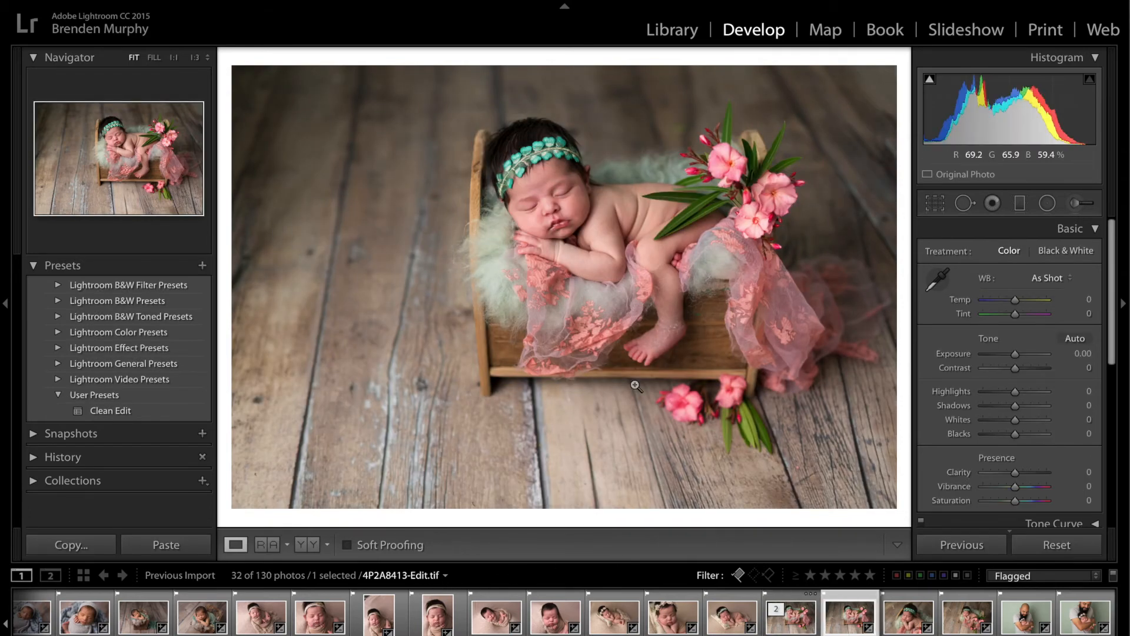
pyautogui.press('Left')
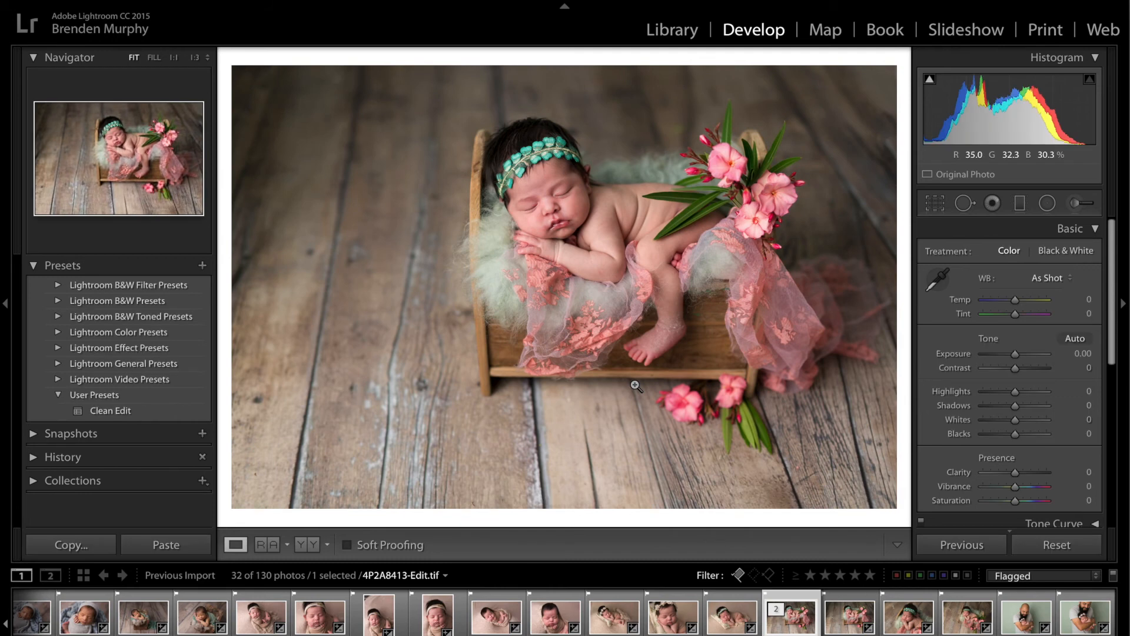
pyautogui.click(783, 612)
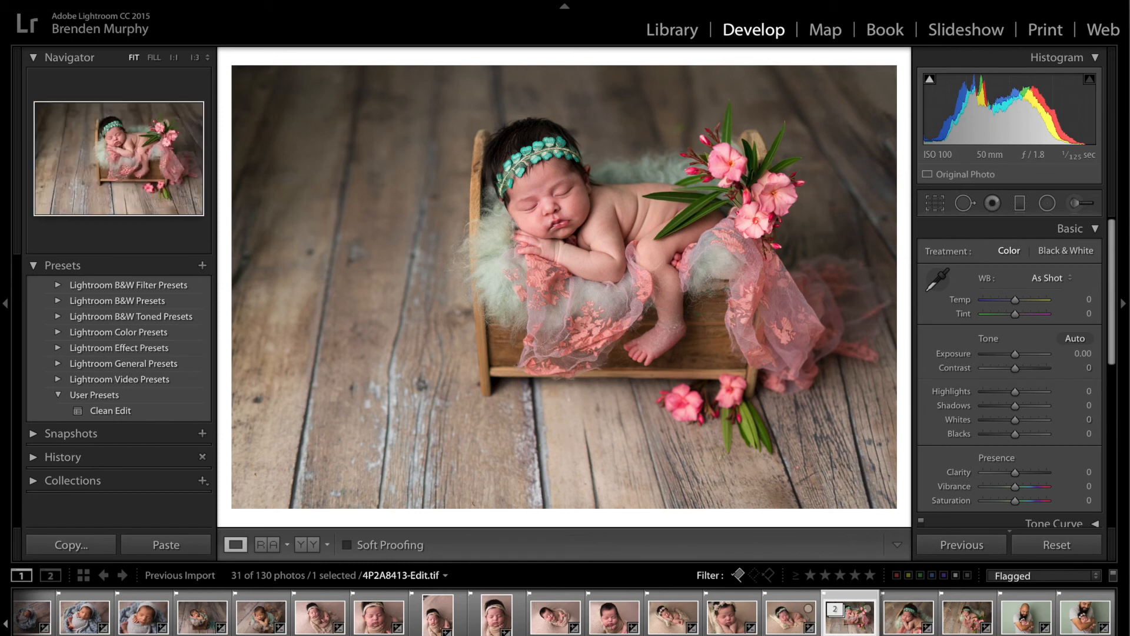